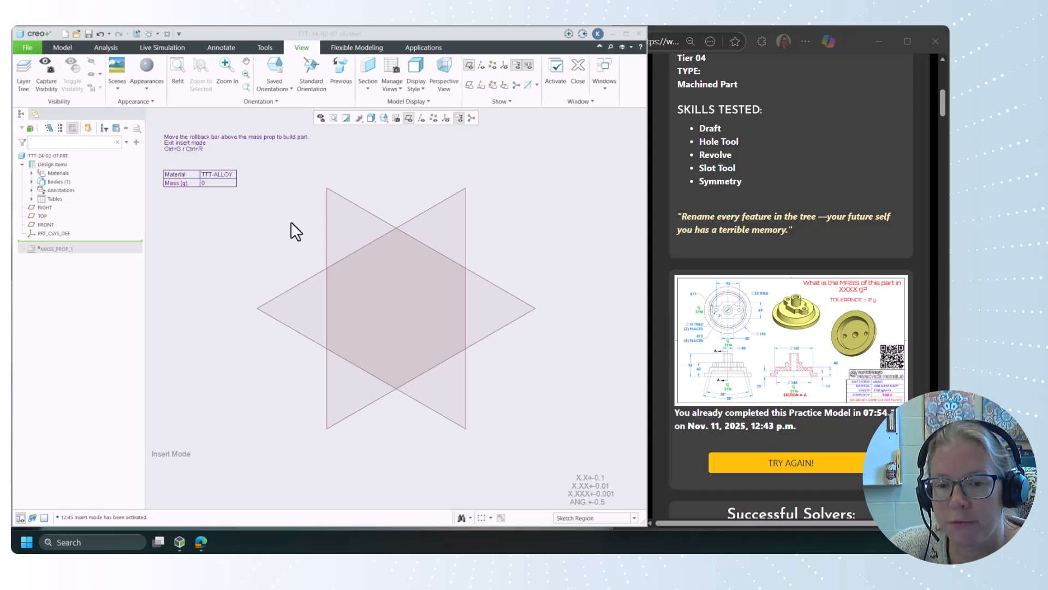
- Restart the 24-02-07 Gear Cover Plate challenge on its web page and reveal the drawing to start the timer
scroll(864, 355, "down", 8)
scroll(863, 354, "up", 5)
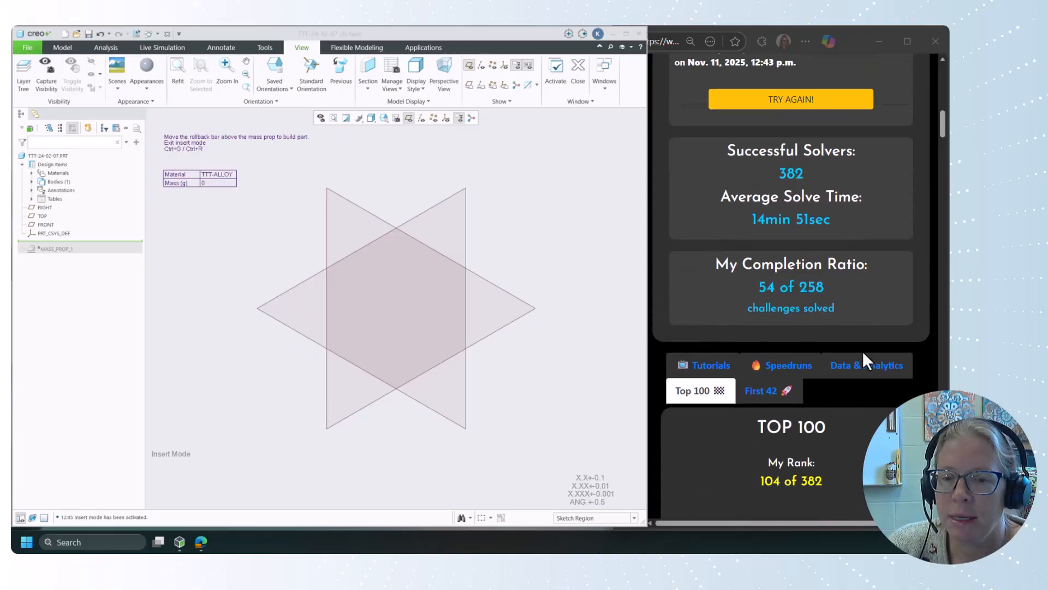
scroll(864, 354, "down", 6)
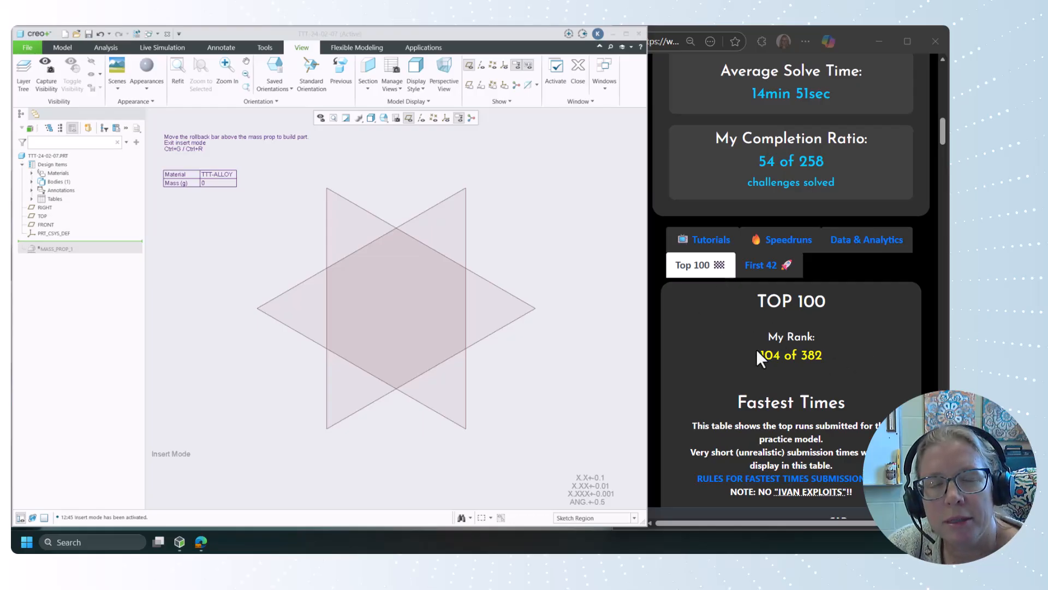
scroll(757, 350, "up", 8)
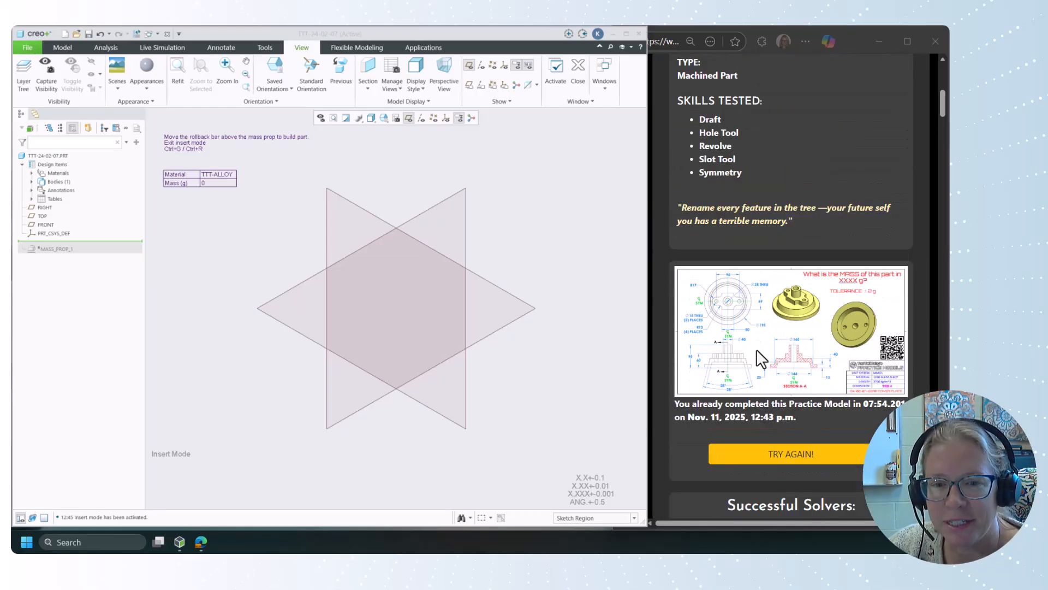
scroll(757, 350, "up", 2)
scroll(757, 351, "down", 4)
left_click(788, 343)
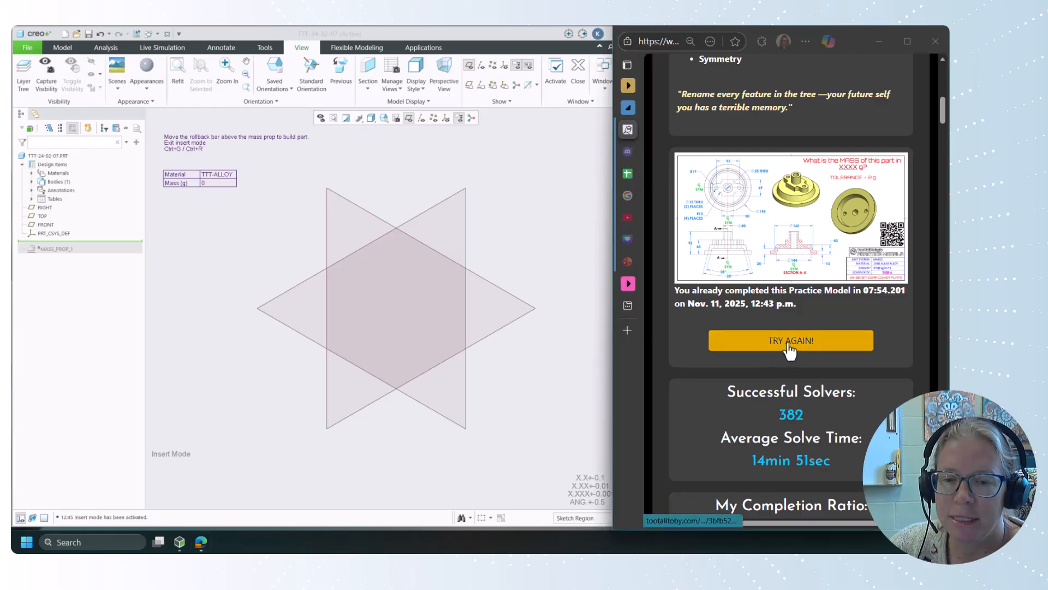
scroll(786, 256, "down", 3)
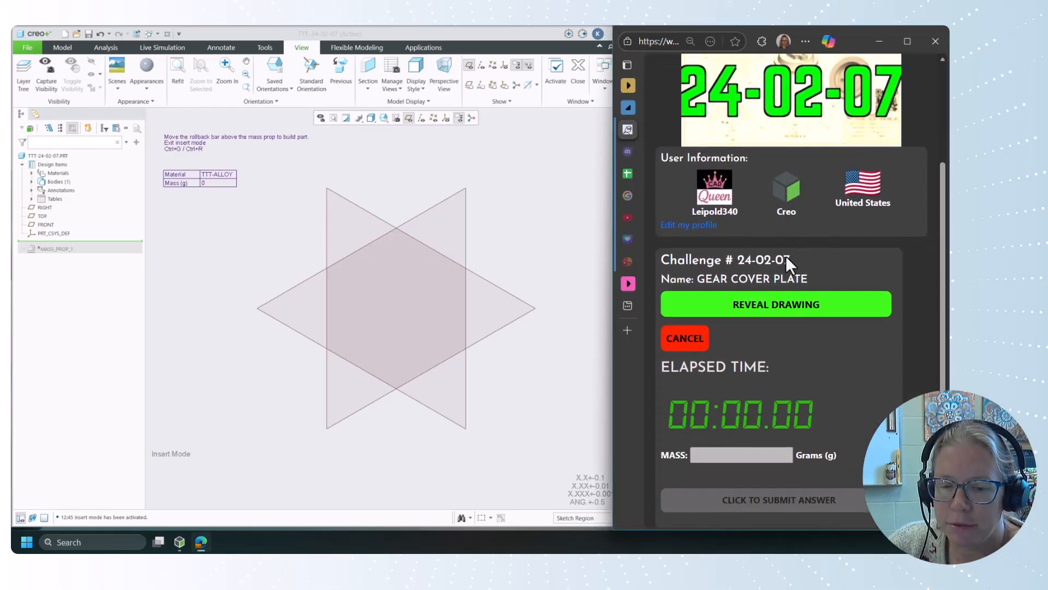
scroll(853, 439, "up", 2)
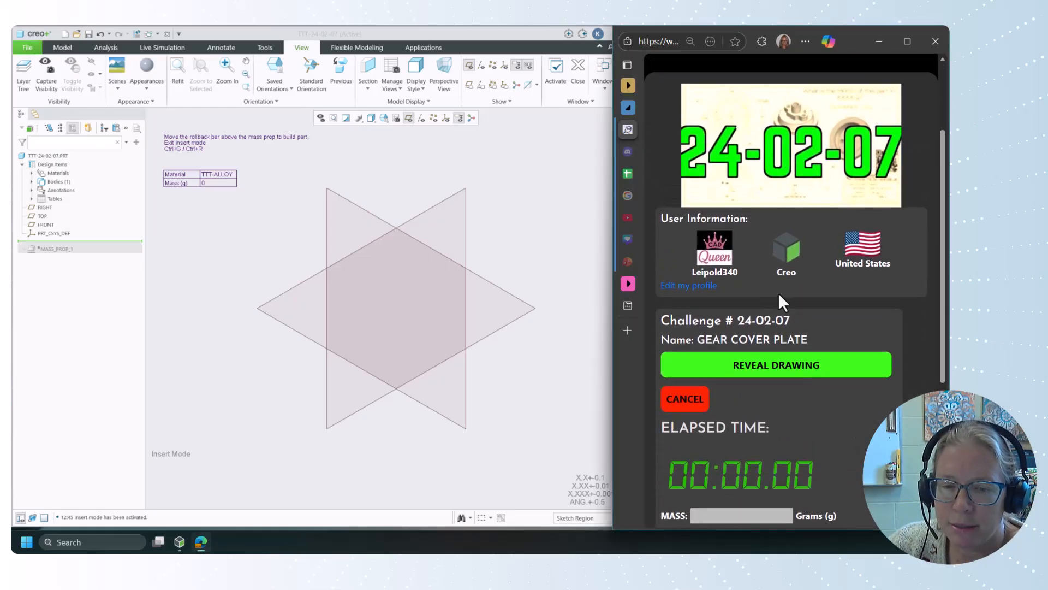
left_click(791, 374)
- Switch to Creo and start a Revolve feature with its sketch on the FRONT plane
left_click(571, 372)
scroll(571, 367, "down", 1)
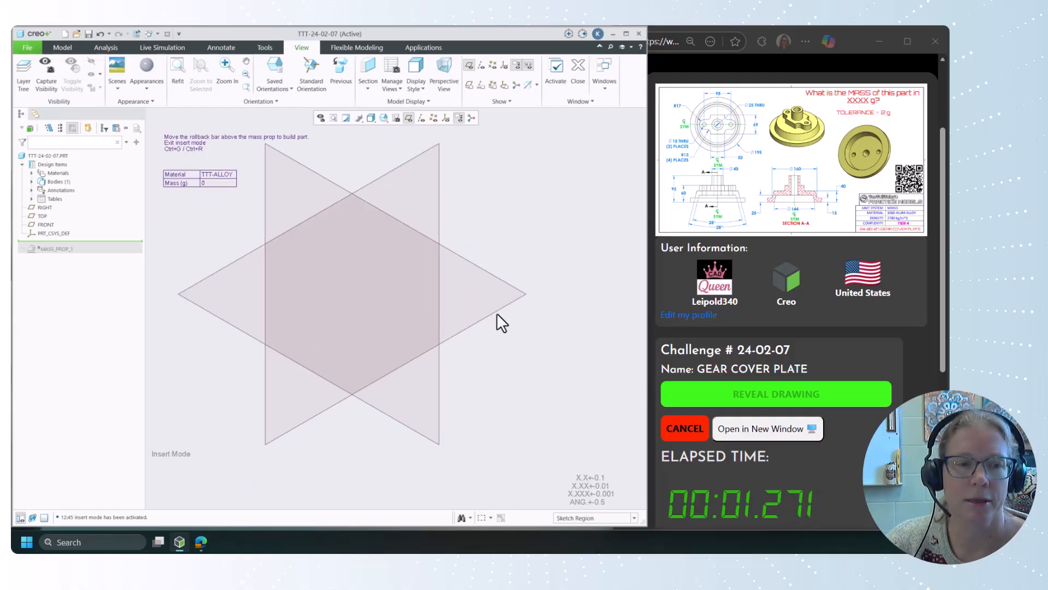
scroll(491, 289, "up", 2)
left_click(63, 47)
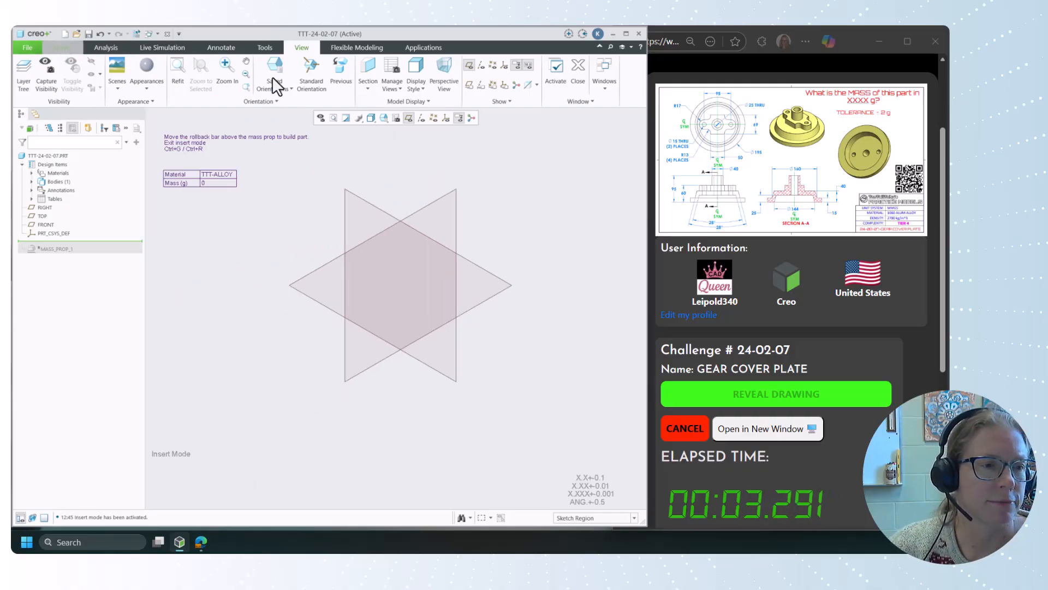
left_click(262, 61)
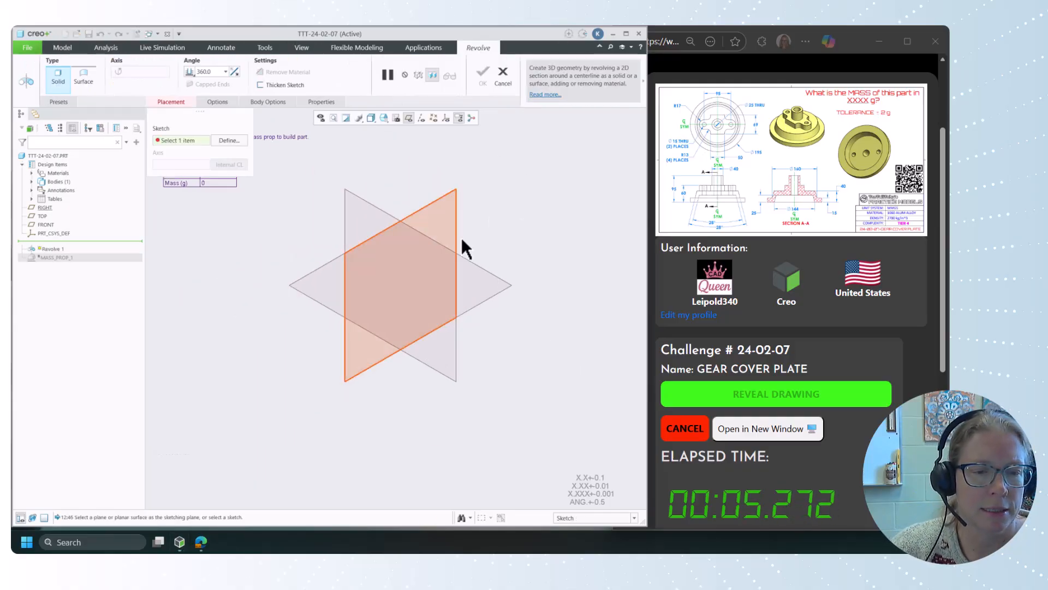
left_click(365, 205)
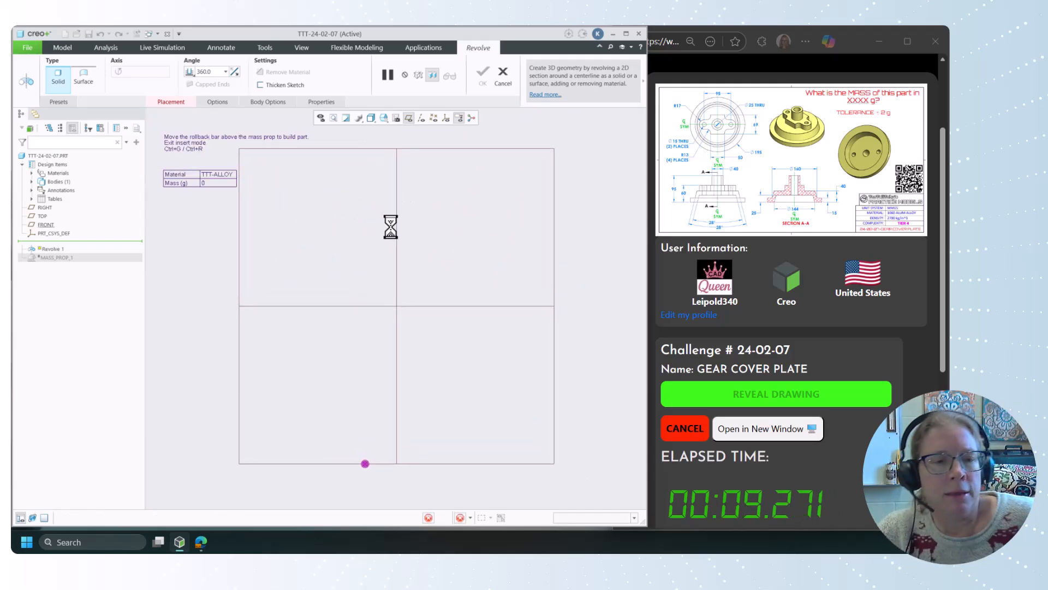
- Place a vertical centerline through the sketch origin as the axis of revolution
left_click(135, 61)
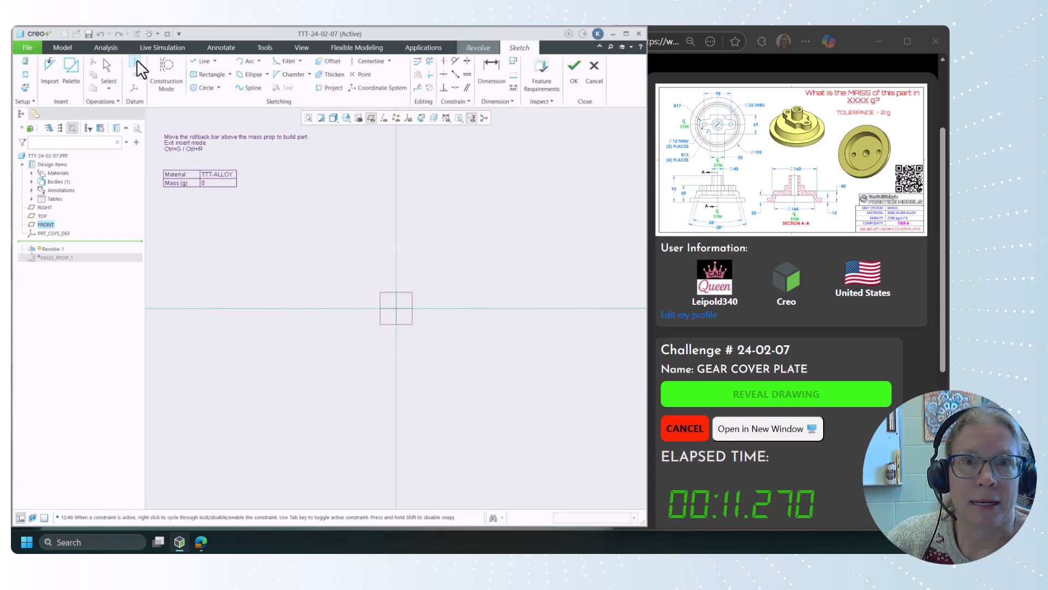
left_click(397, 212)
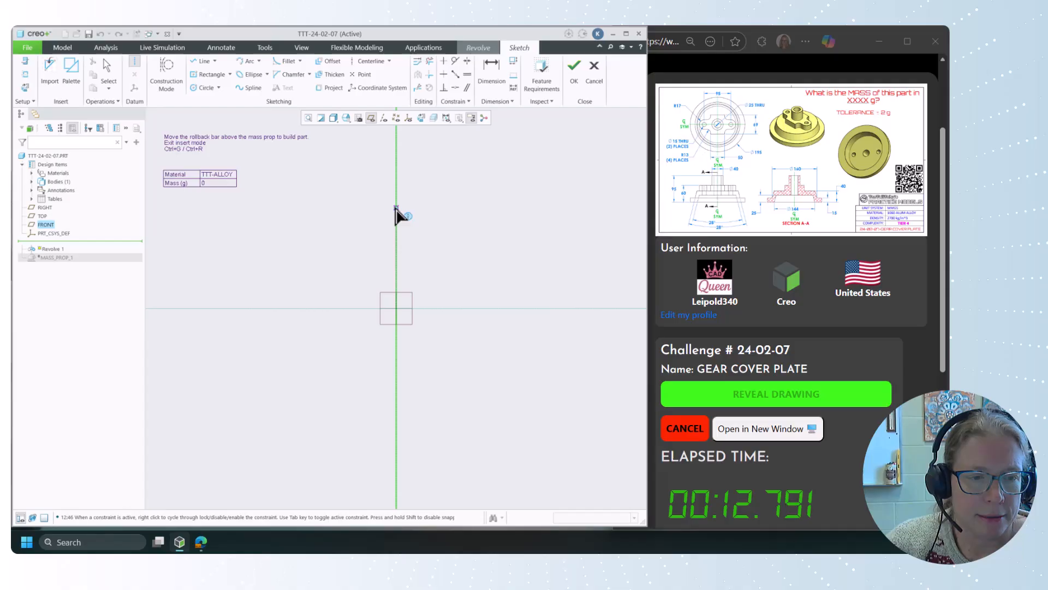
left_click(399, 263)
middle_click(501, 281)
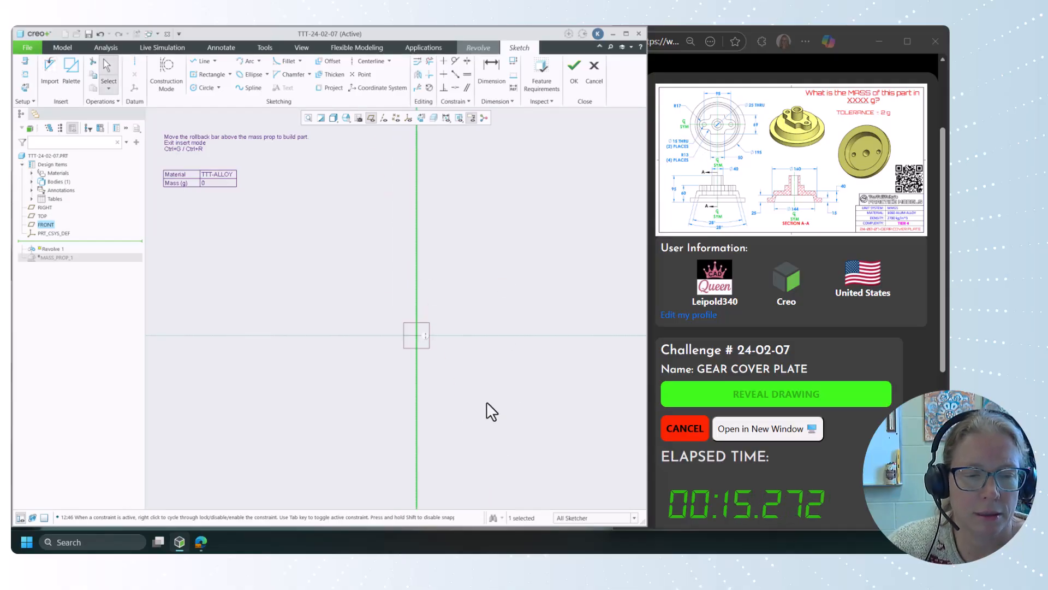
- Sketch a closed line profile beside the centerline with a vertical hub wall, horizontal step, sloped wall and outer flange, the bore about 95 mm across
left_click(202, 61)
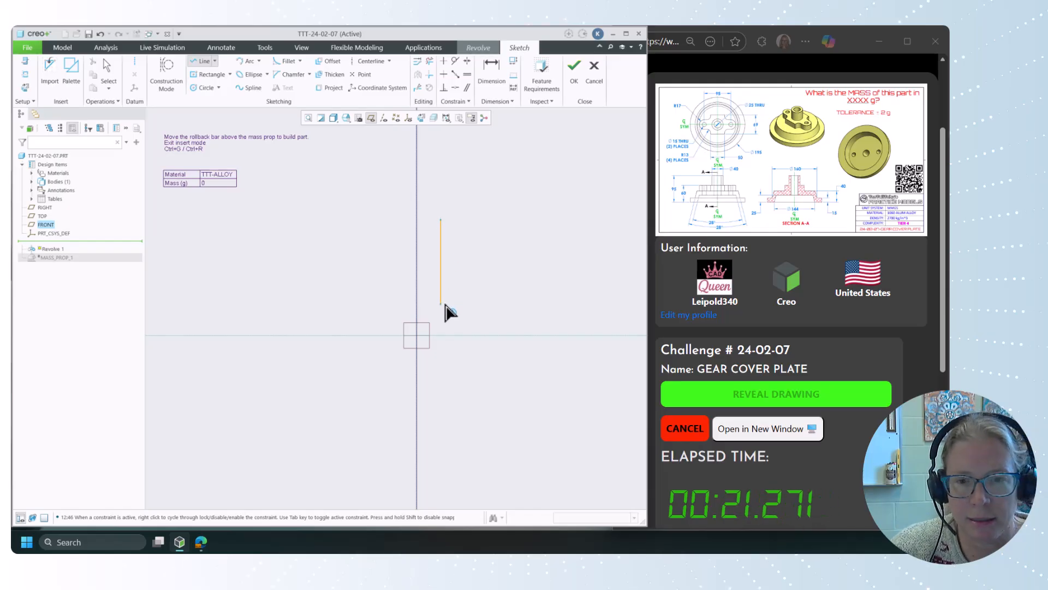
left_click(486, 304)
left_click(509, 336)
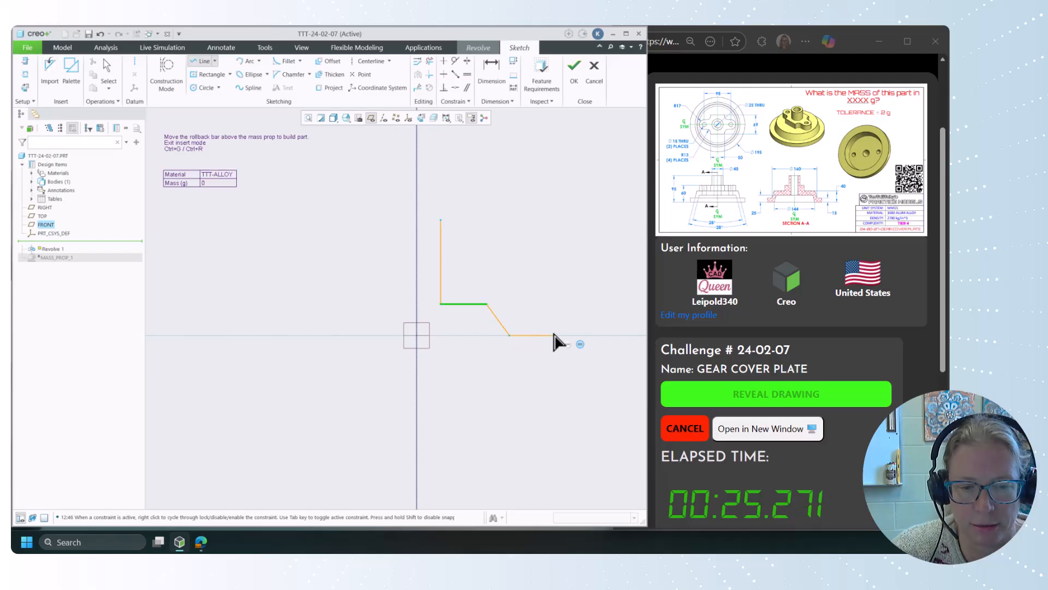
left_click(523, 324)
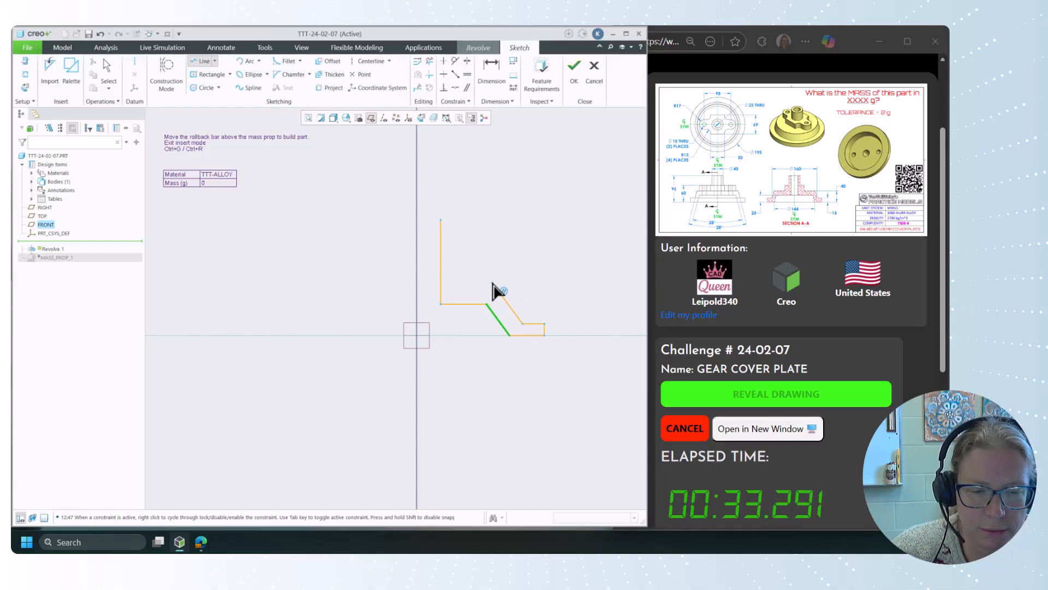
left_click(498, 286)
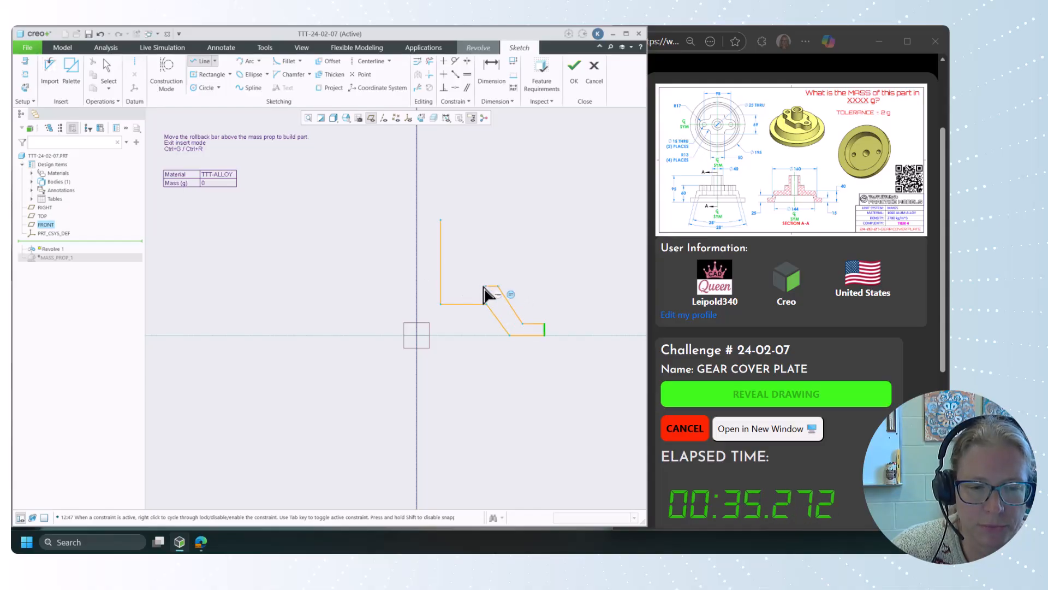
left_click(458, 285)
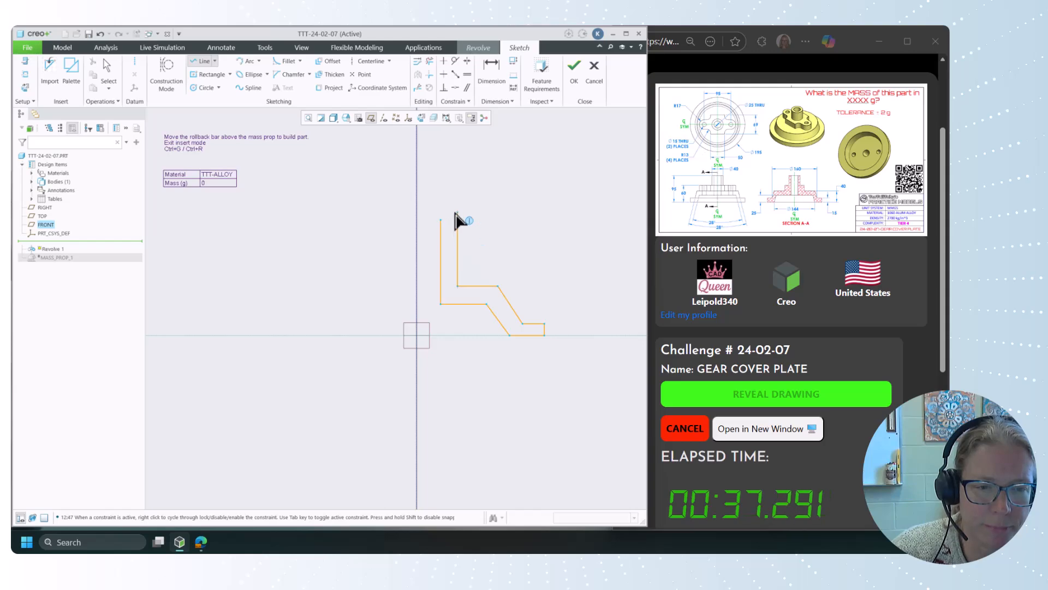
left_click(457, 220)
left_click(441, 220)
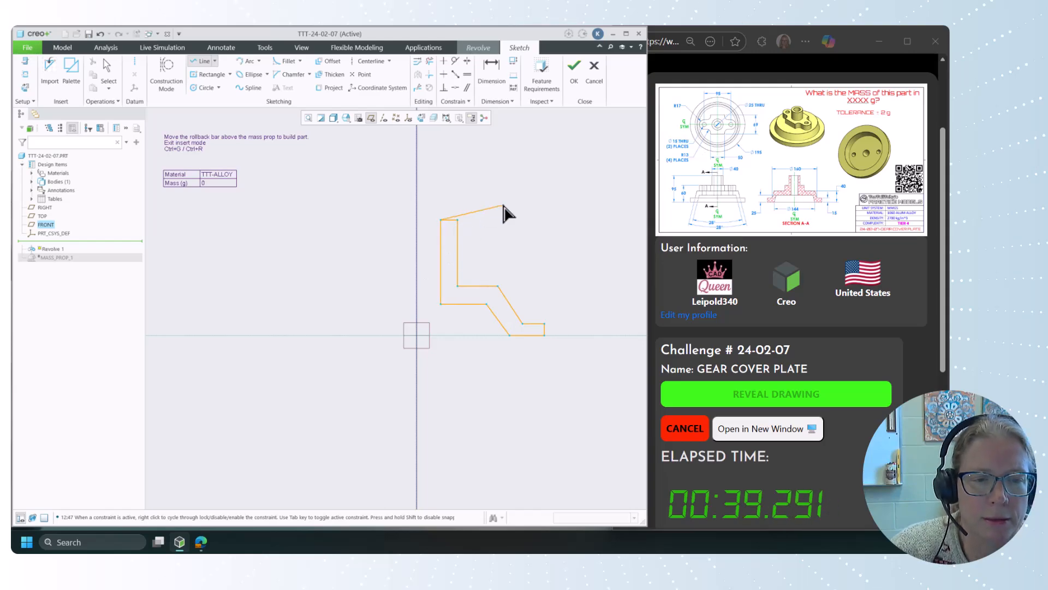
middle_click(503, 208)
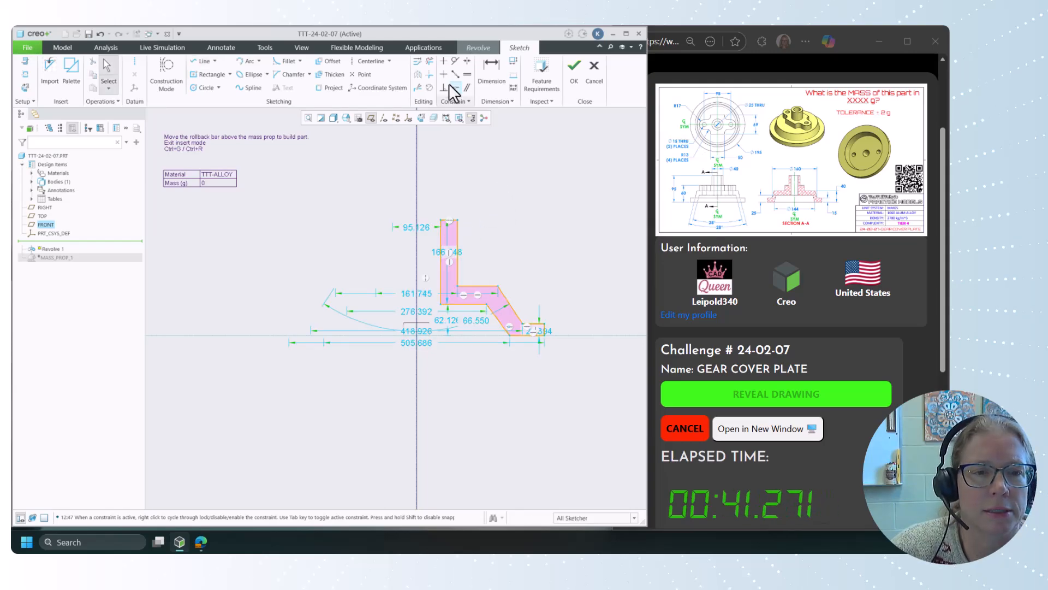
- Constrain the inner and outer sloped lines of the profile to be parallel
left_click(467, 87)
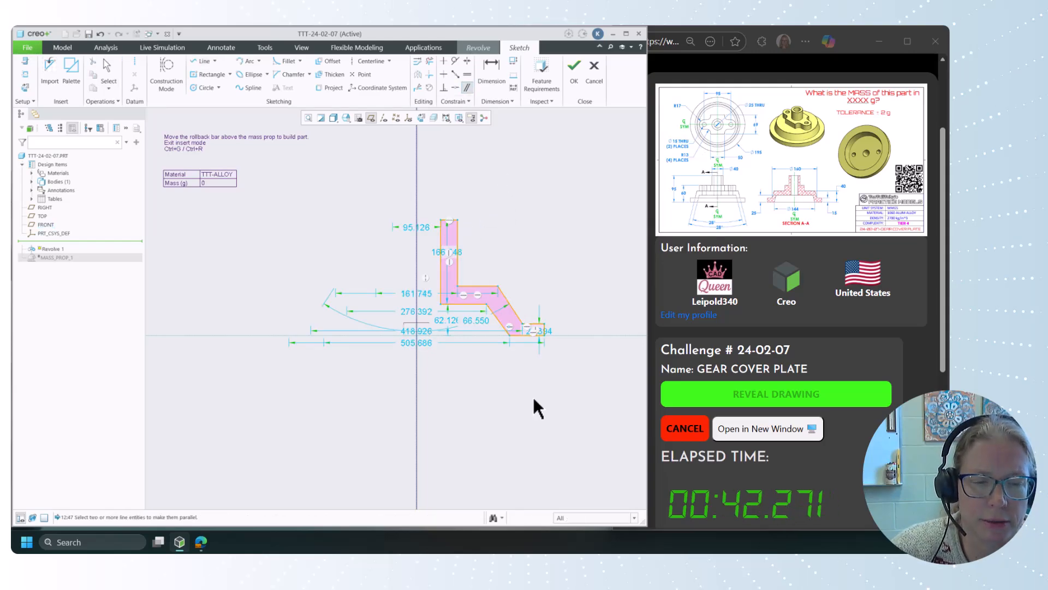
left_click(497, 319)
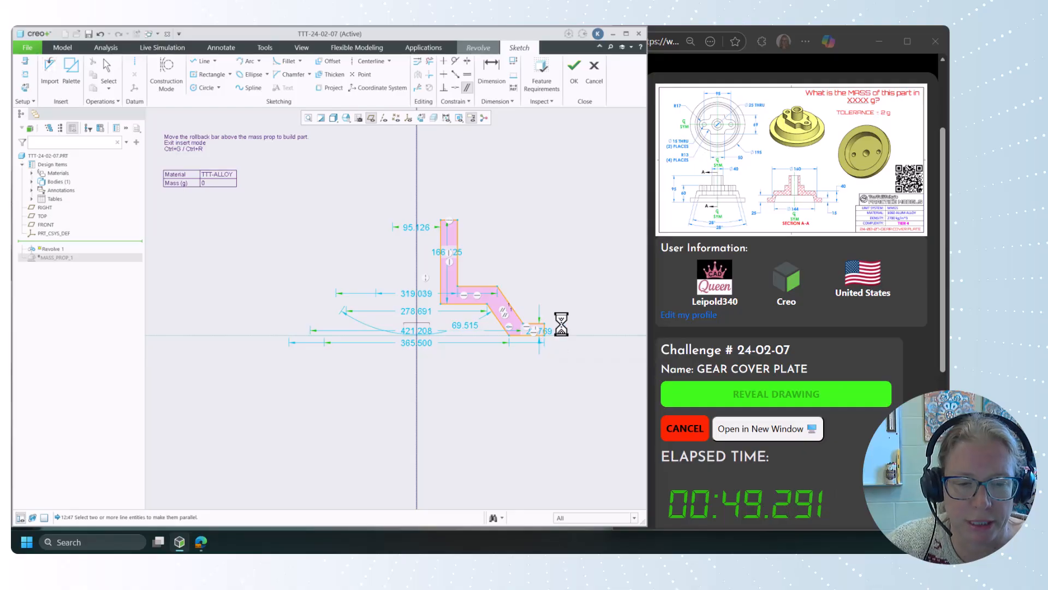
middle_click(546, 335)
scroll(547, 332, "down", 2)
scroll(531, 313, "up", 1)
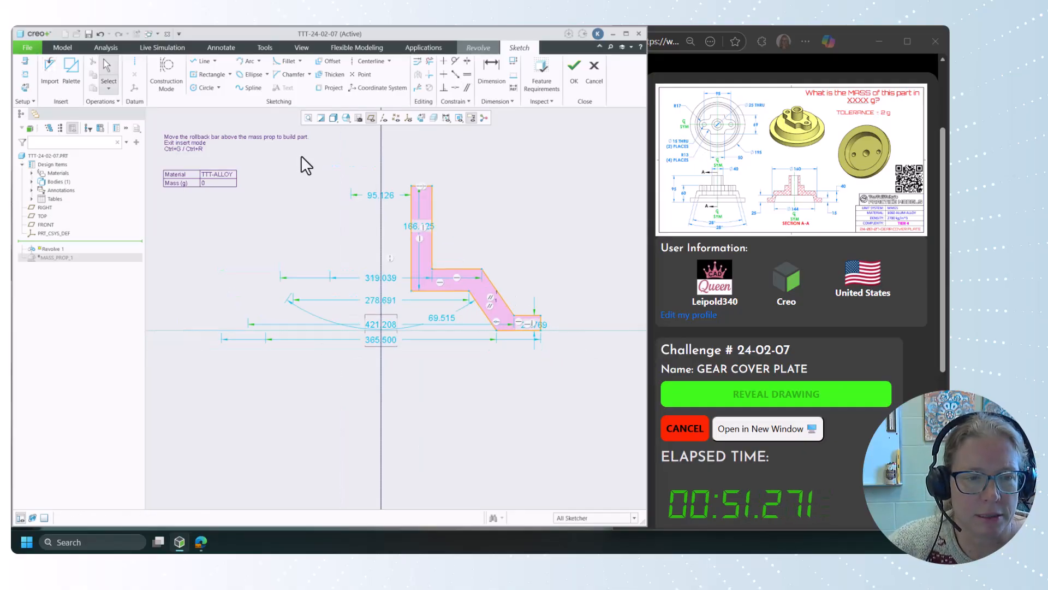
- Set the hub's bore diameter to 25 mm and move the flange thickness dimension clear of the profile
left_click(382, 195)
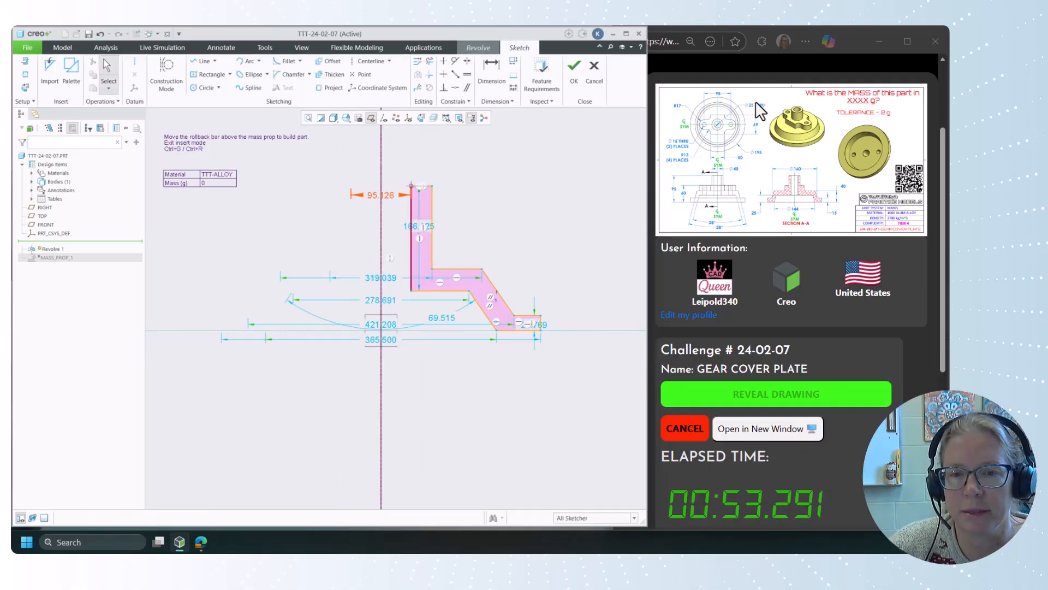
double_click(392, 195)
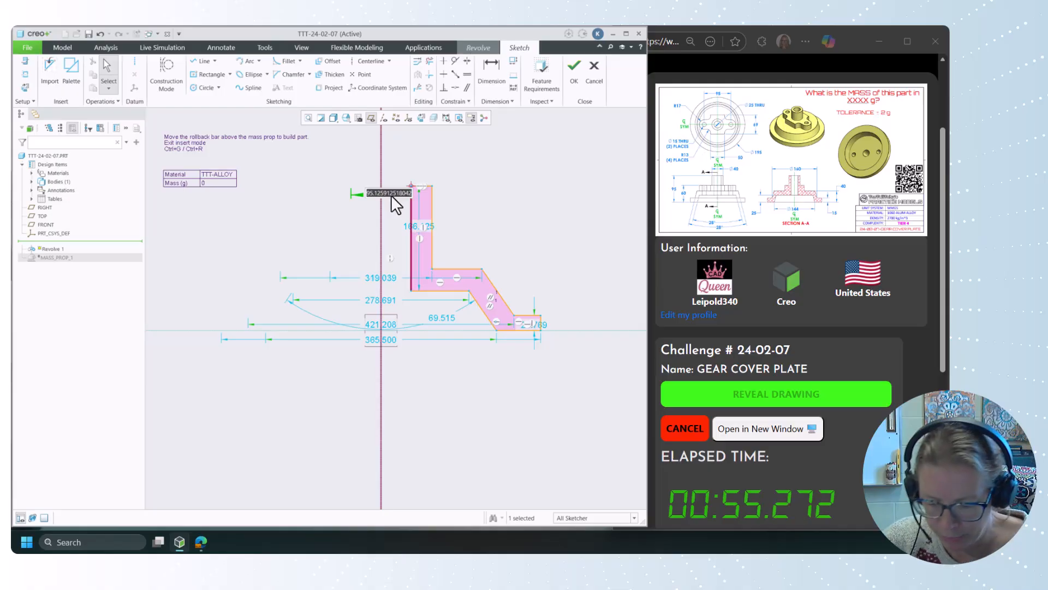
key("Return")
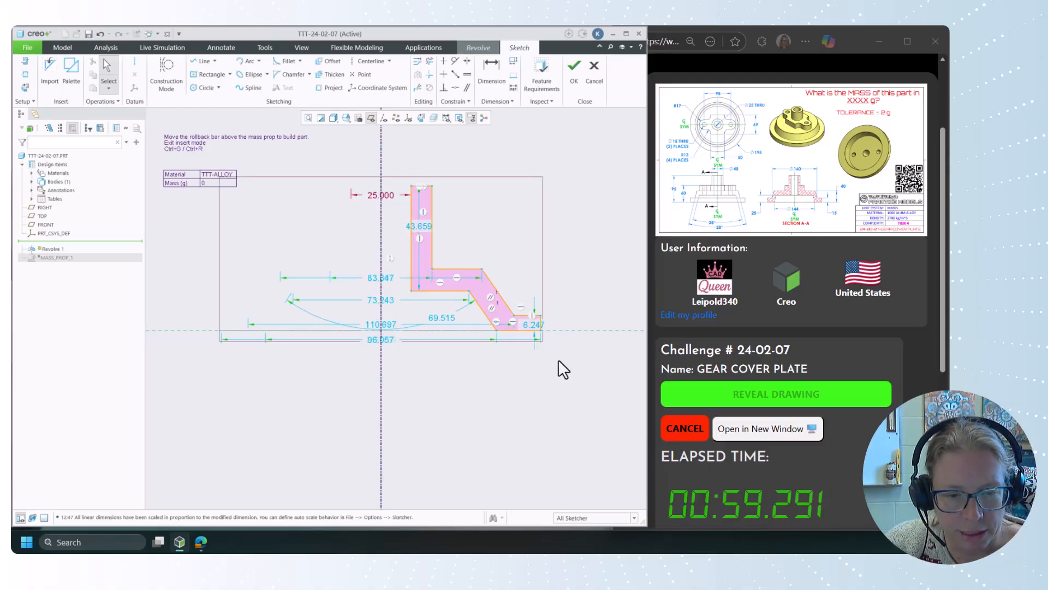
left_click_drag(535, 323, 574, 320)
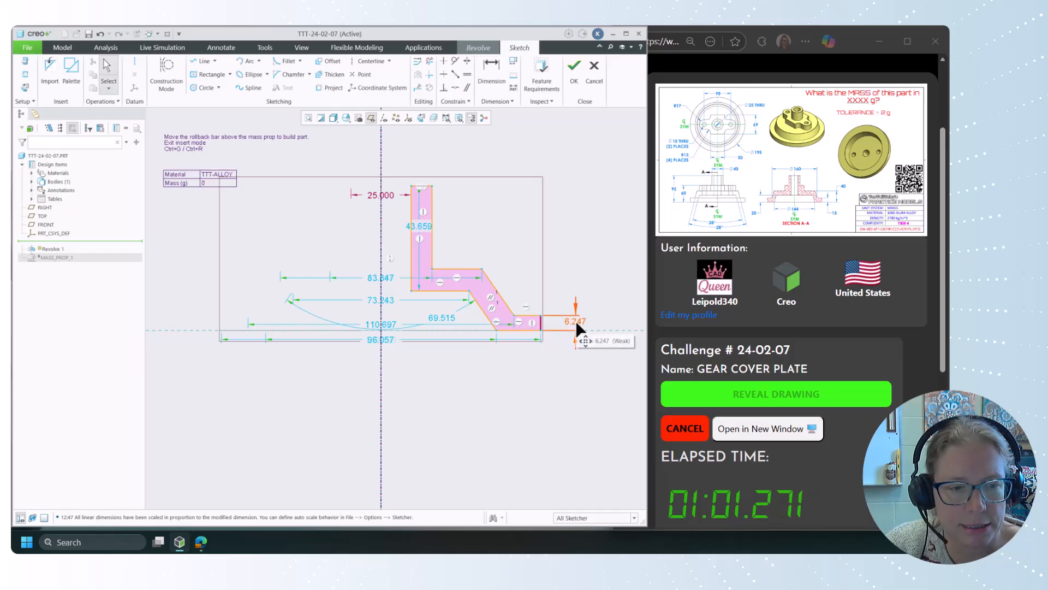
left_click(412, 374)
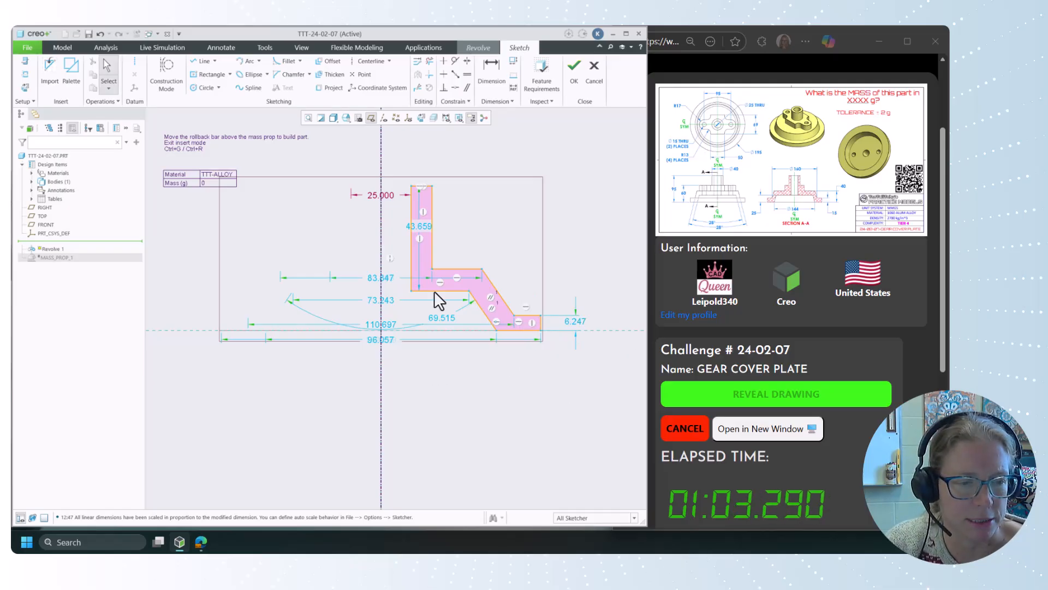
- Dimension the profile's overall height from the horizontal reference to the hub's top edge as 95 mm
left_click(491, 69)
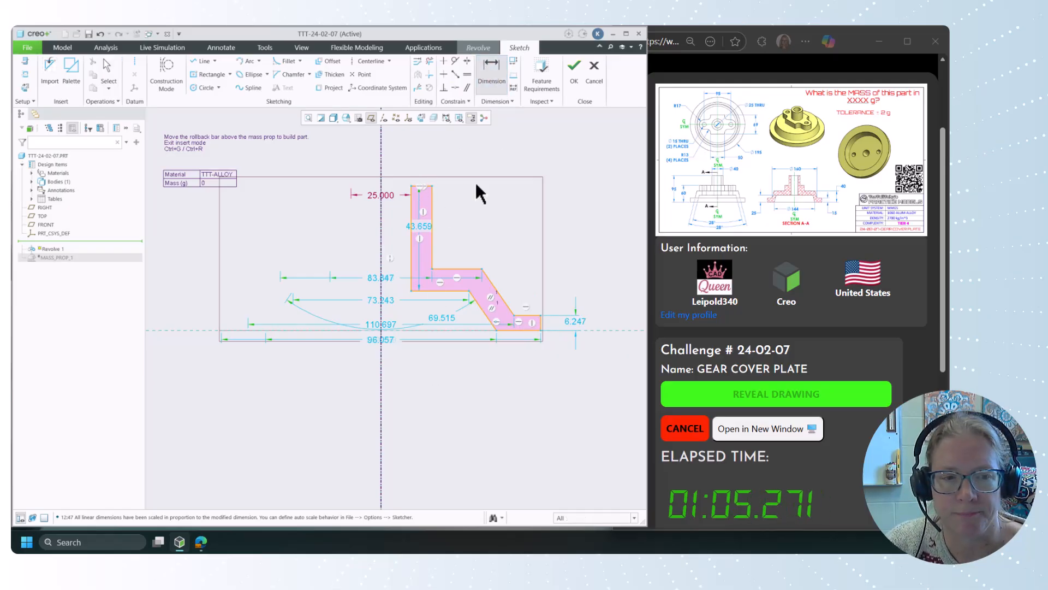
left_click(427, 187)
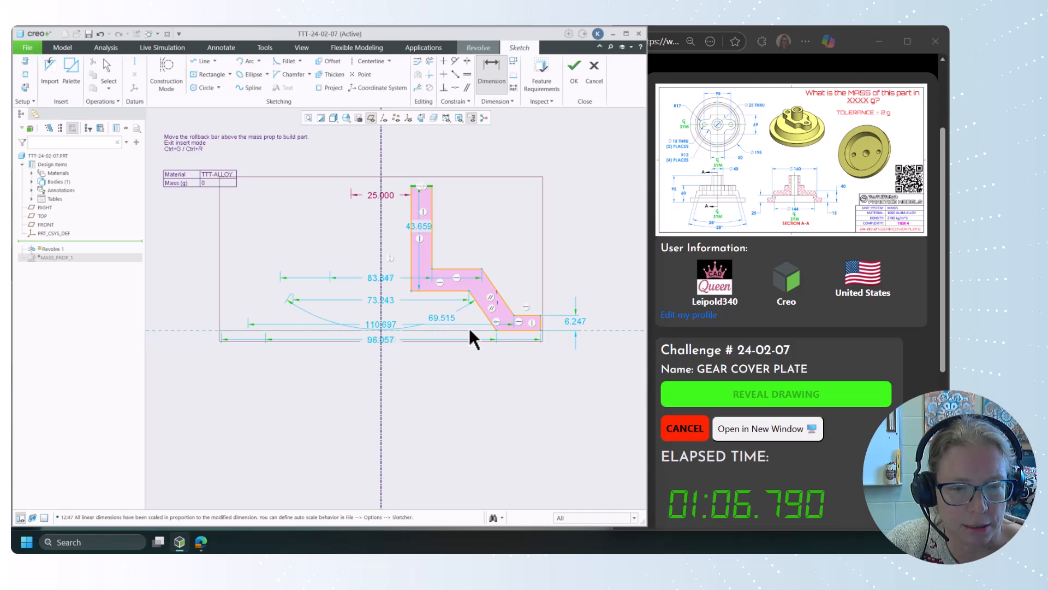
left_click(562, 329)
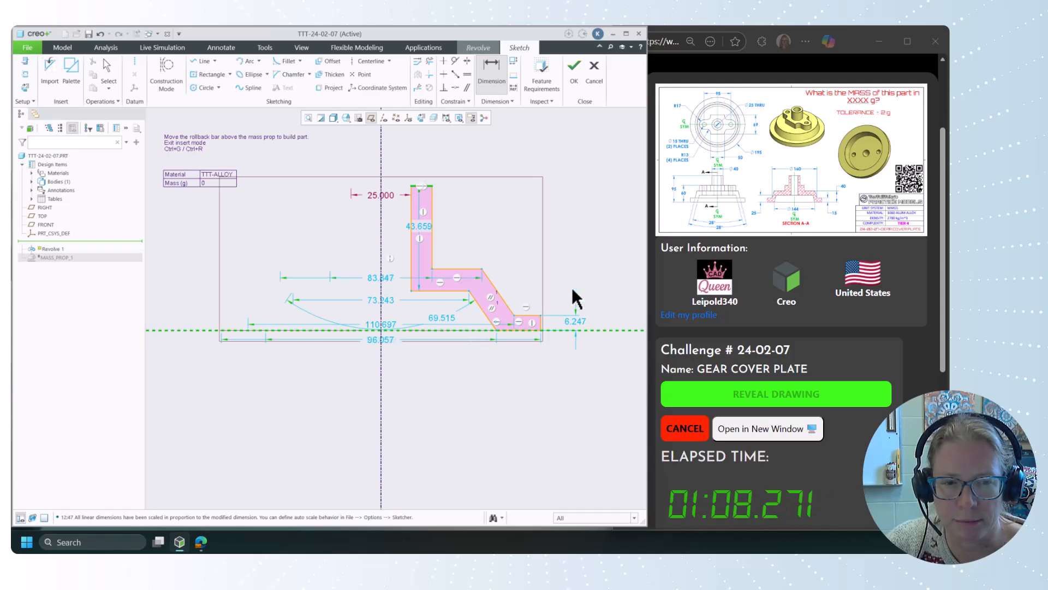
middle_click(582, 254)
type("90")
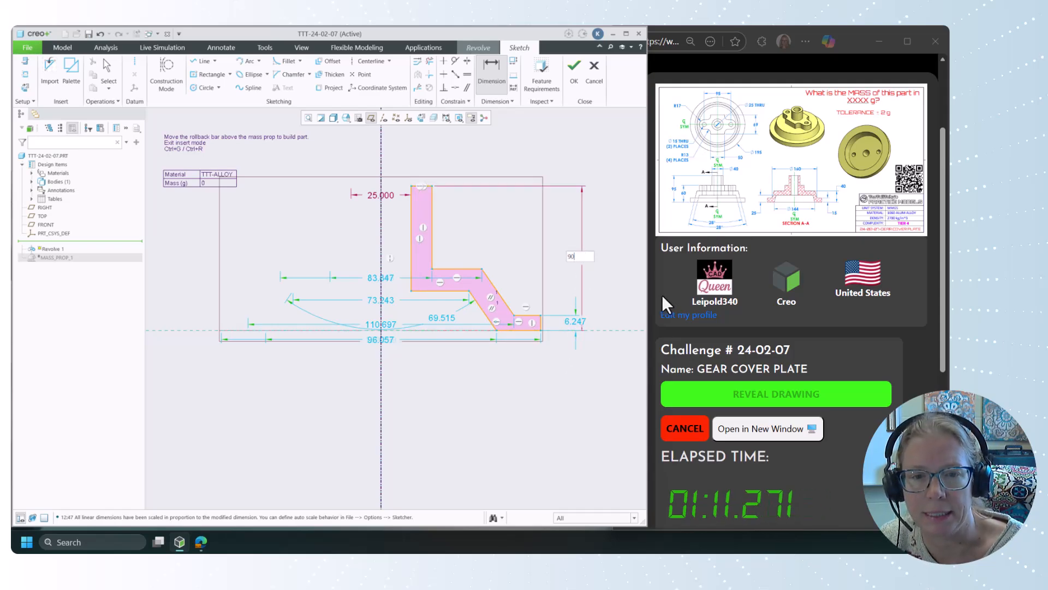
key("BackSpace")
type("5")
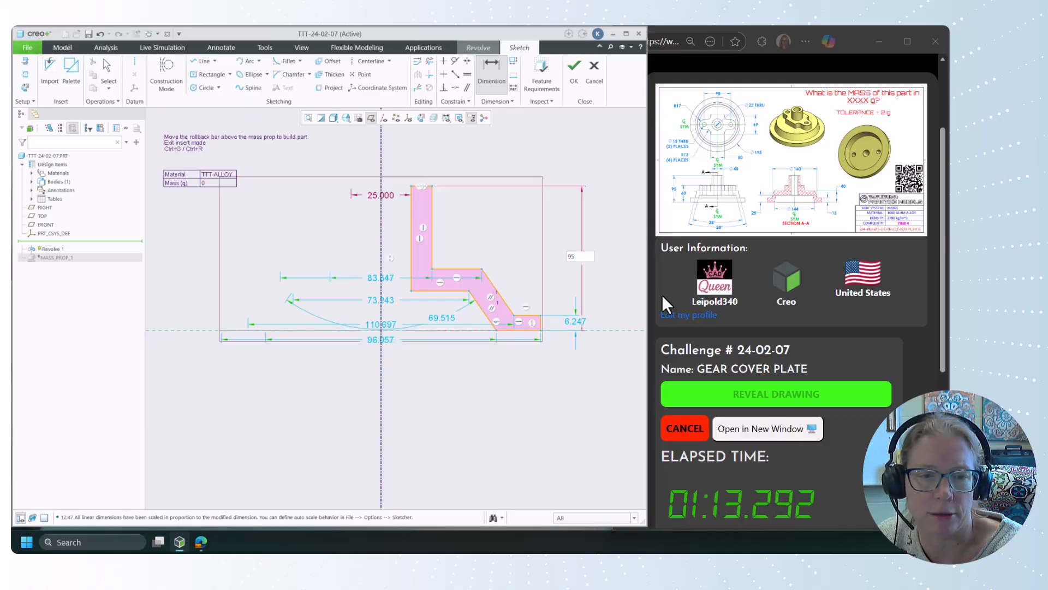
key("Return")
- Dimension the height of the horizontal step's upper edge from the horizontal reference as 40 mm
scroll(511, 356, "up", 3)
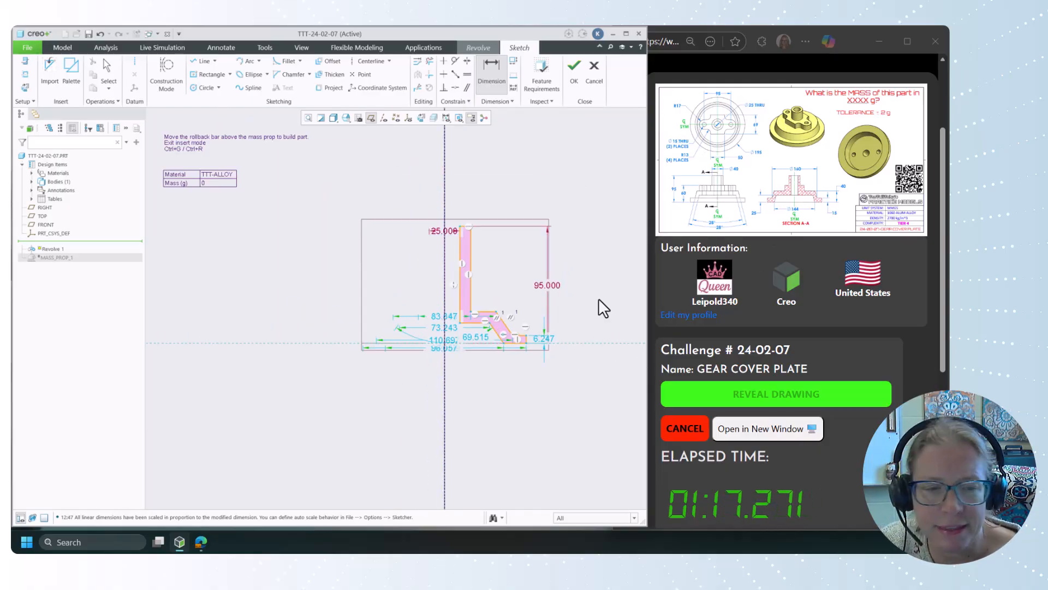
left_click(485, 314)
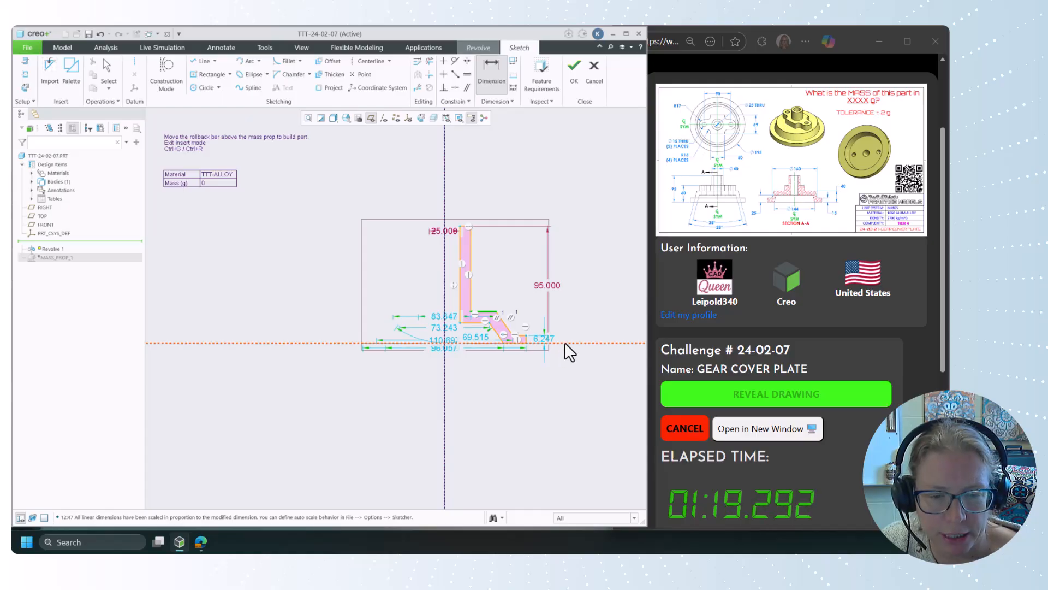
left_click(547, 335)
middle_click(551, 321)
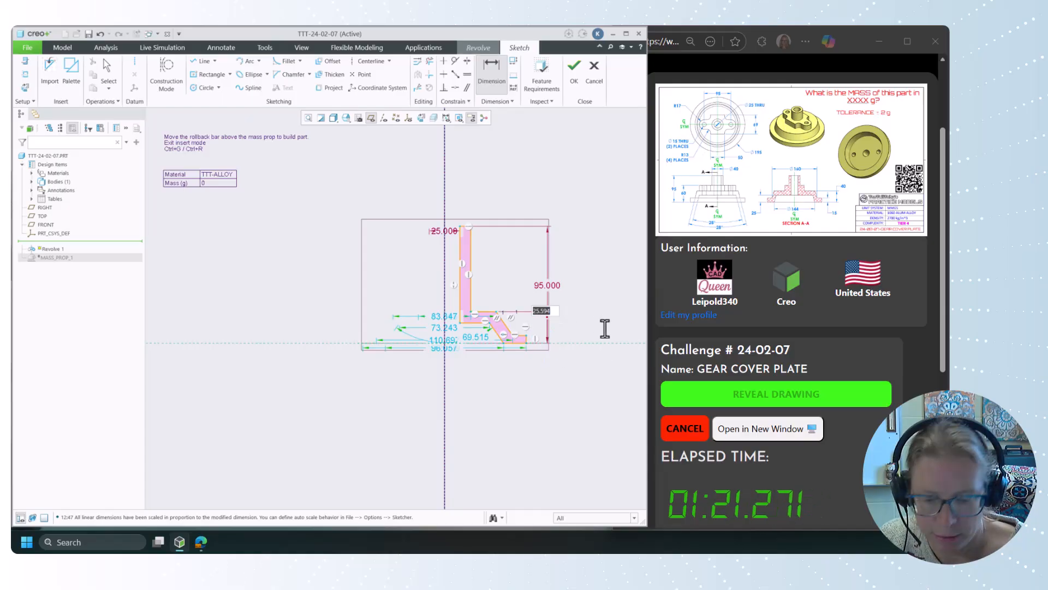
type("40")
key("Return")
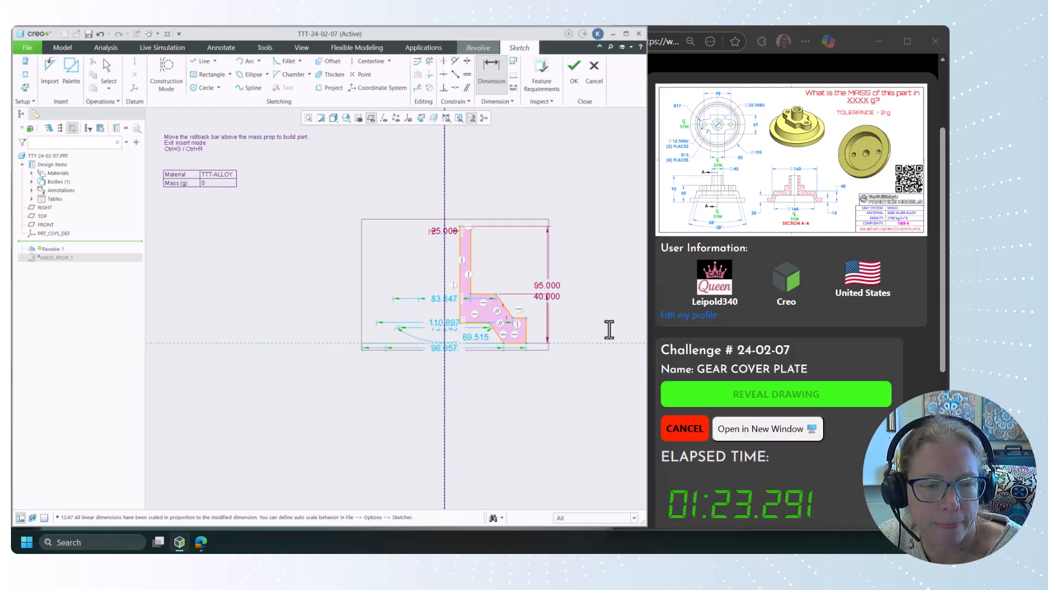
- Set the flange thickness to 15 mm and dimension the horizontal step's underside 25 mm above the horizontal reference
middle_click(541, 330)
type("15")
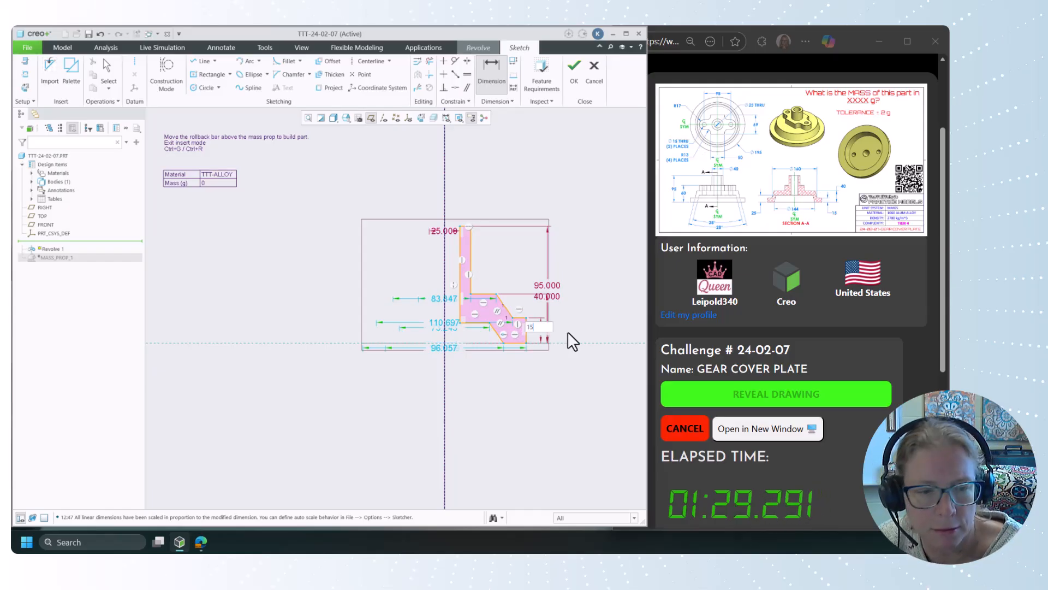
key("Return")
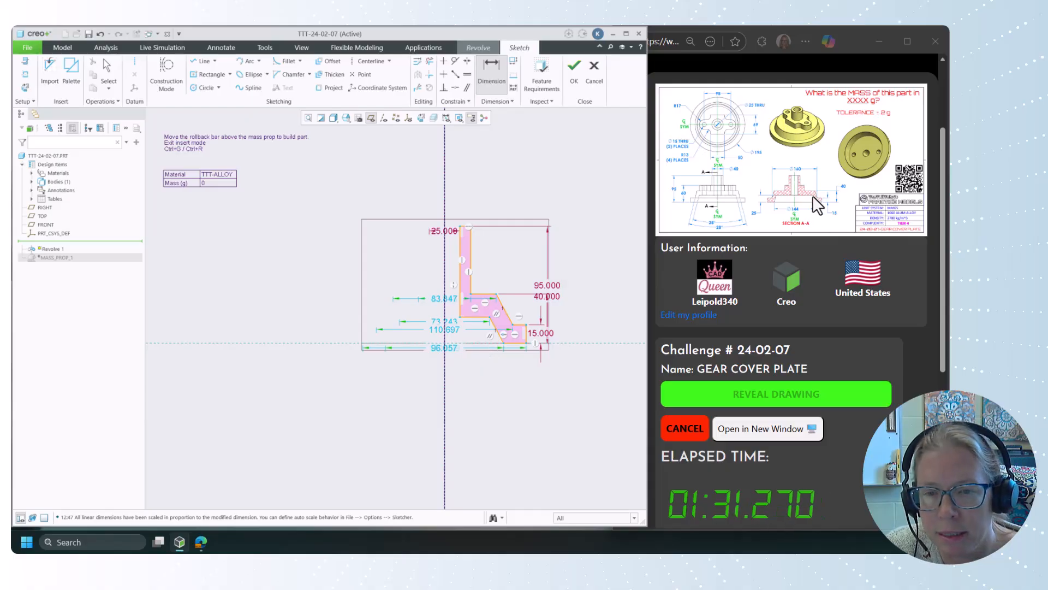
left_click(480, 342)
left_click(470, 318)
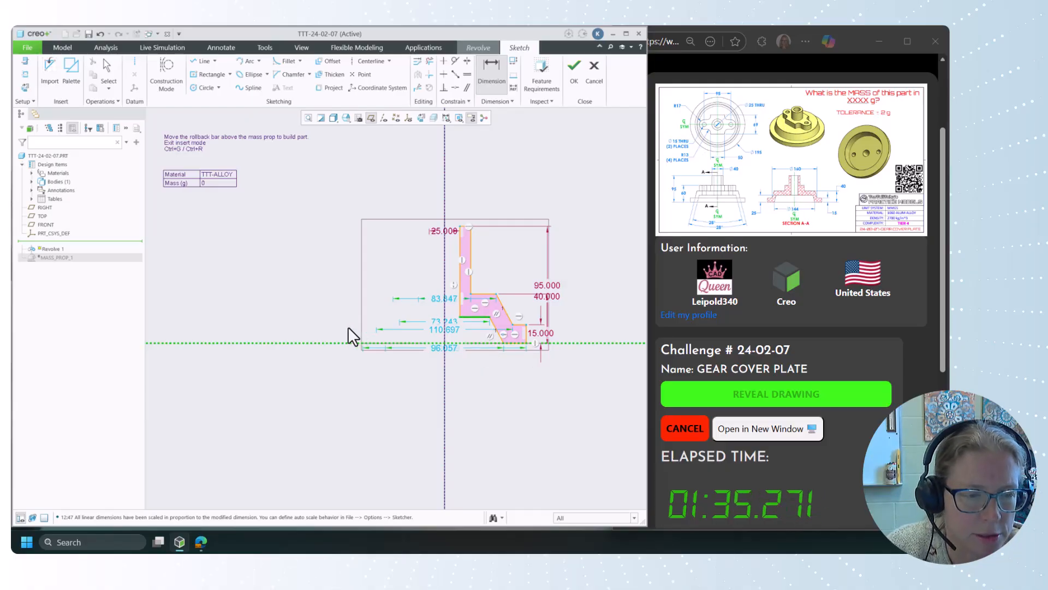
middle_click(348, 326)
type("25")
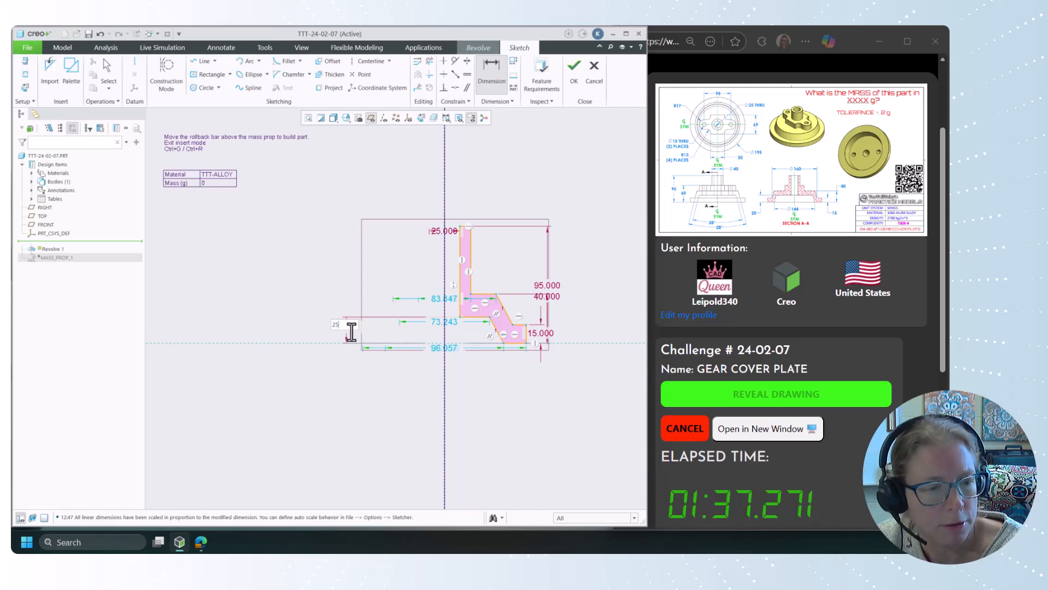
key("Return")
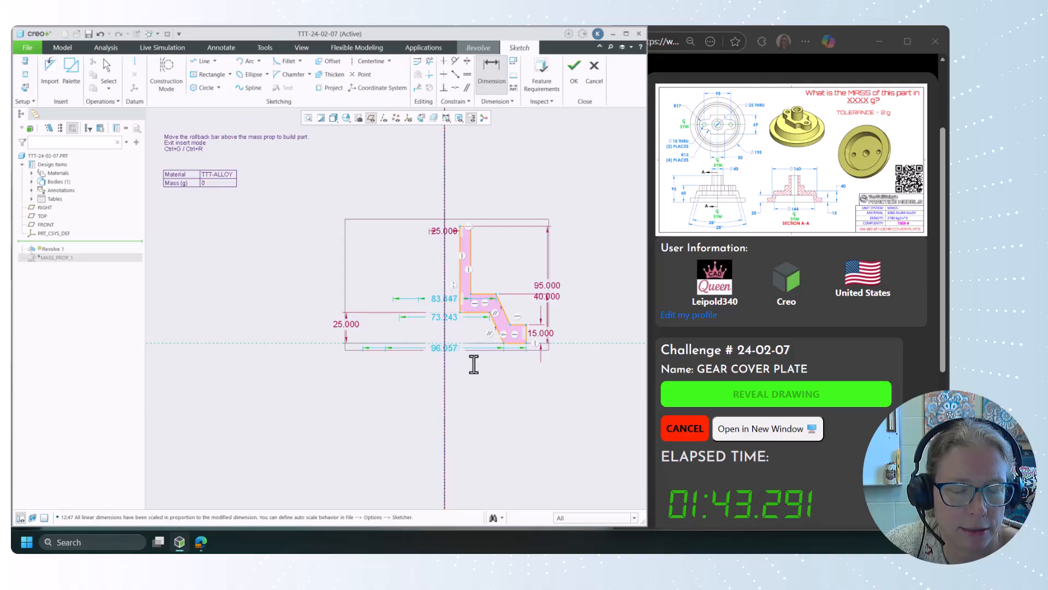
middle_click(514, 401)
- Move the hub's outer diameter dimension above the profile and set it to 40 mm
left_click_drag(449, 299, 452, 201)
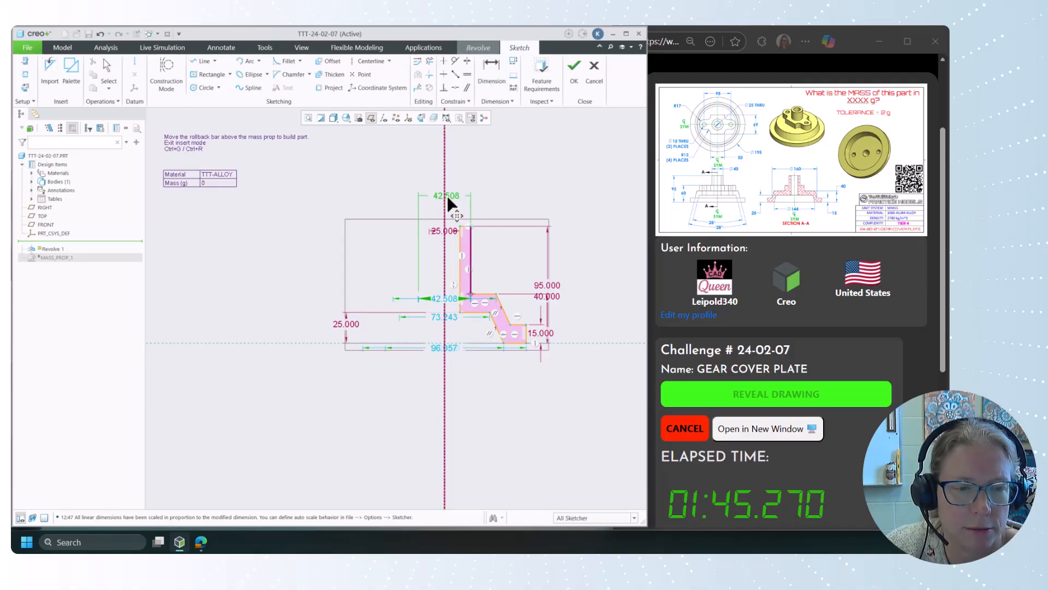
double_click(456, 196)
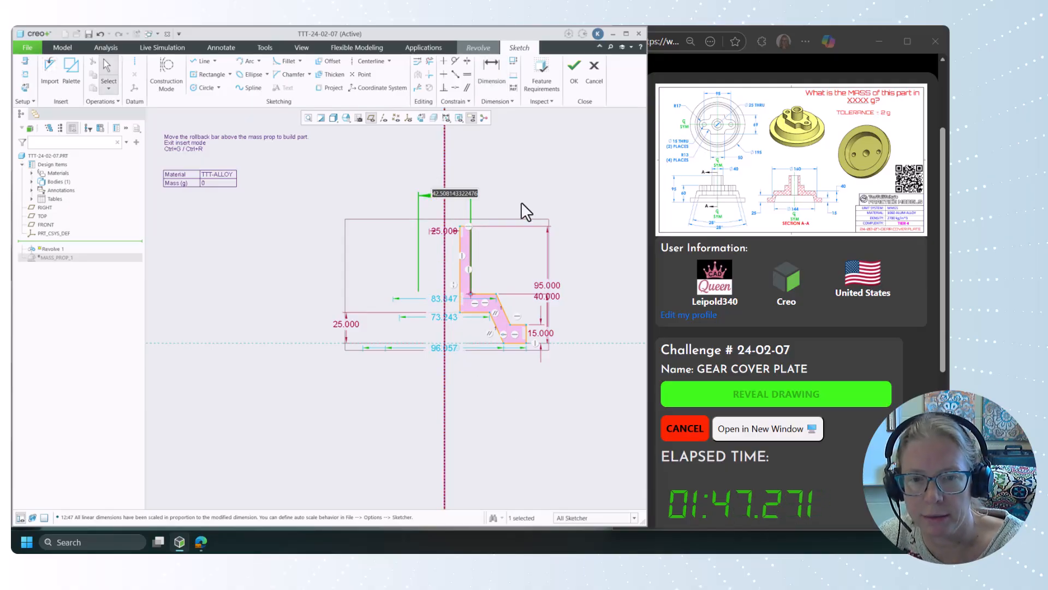
type("40")
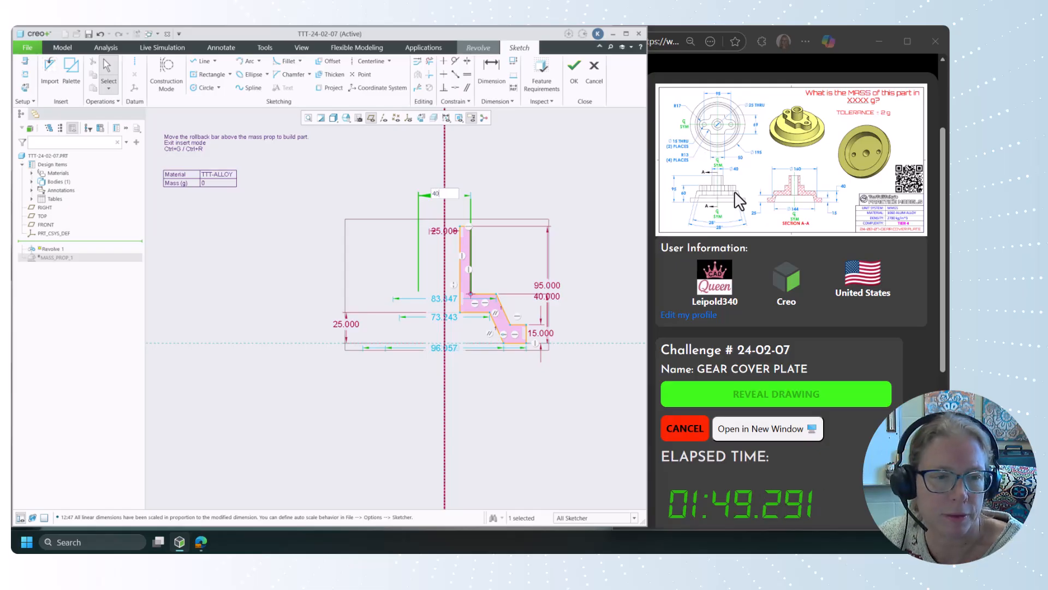
key("Return")
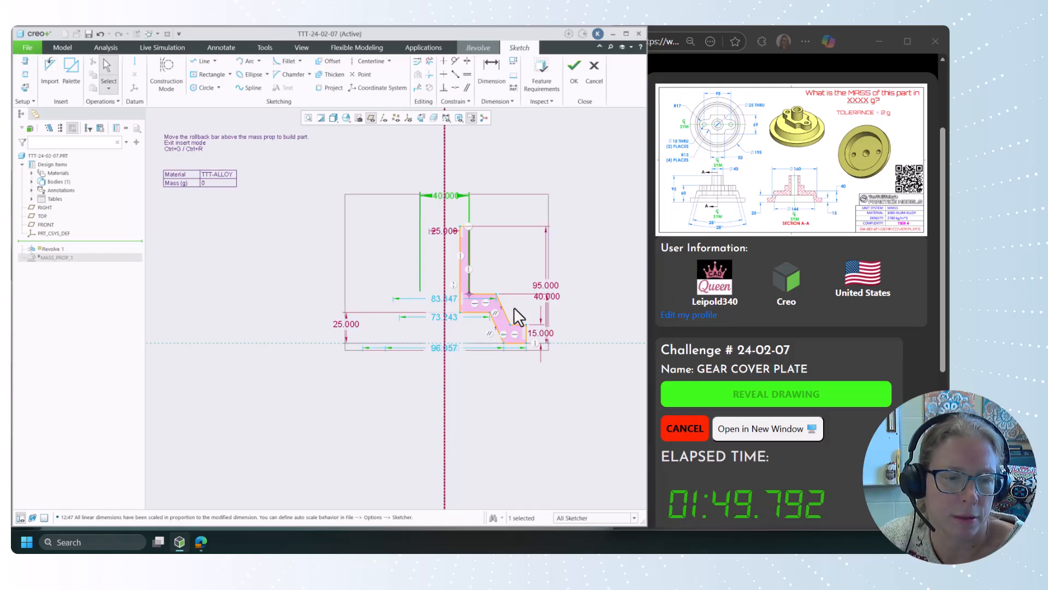
- Move the flange's outer diameter dimension below the profile and set it to 195 mm
left_click(448, 297)
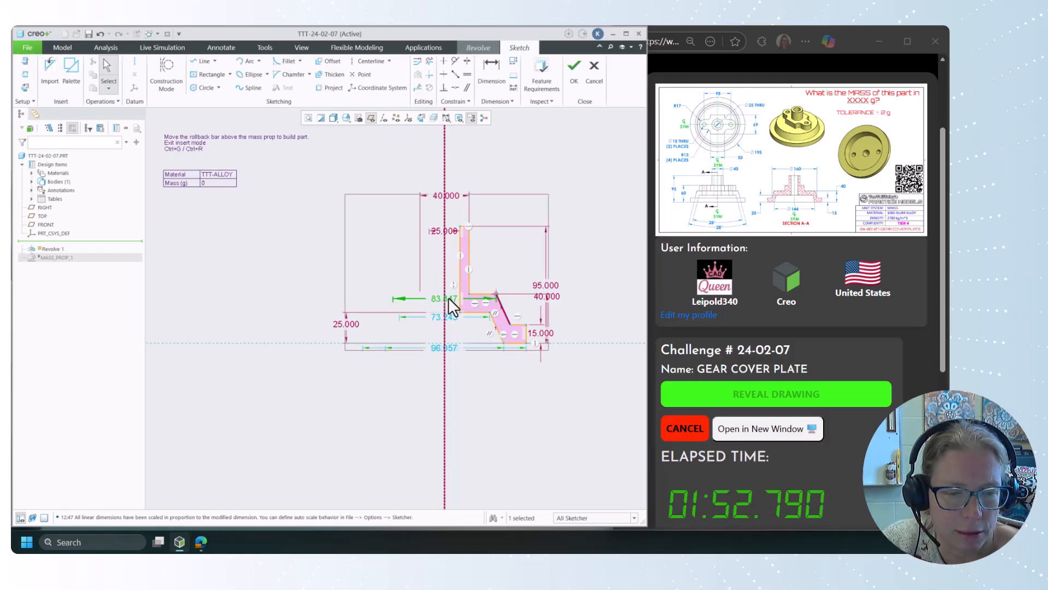
left_click(516, 404)
left_click_drag(454, 349, 462, 388)
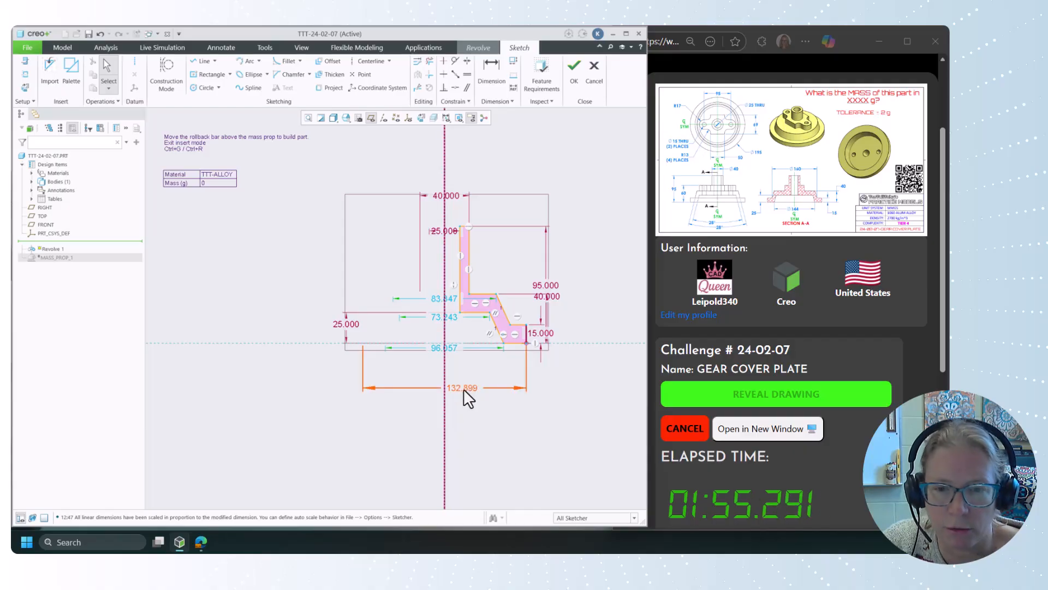
double_click(464, 389)
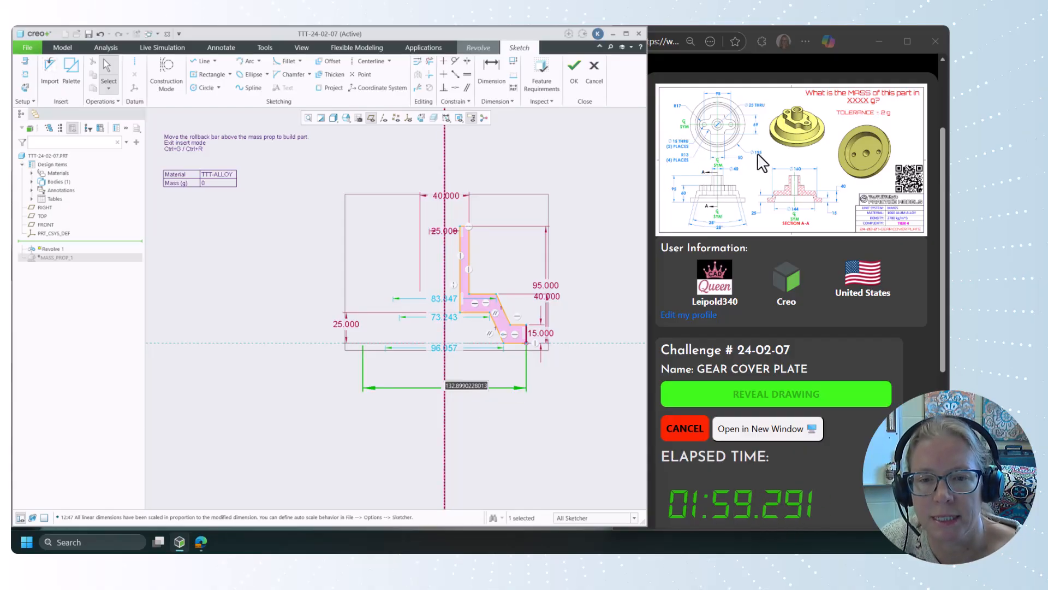
type("195")
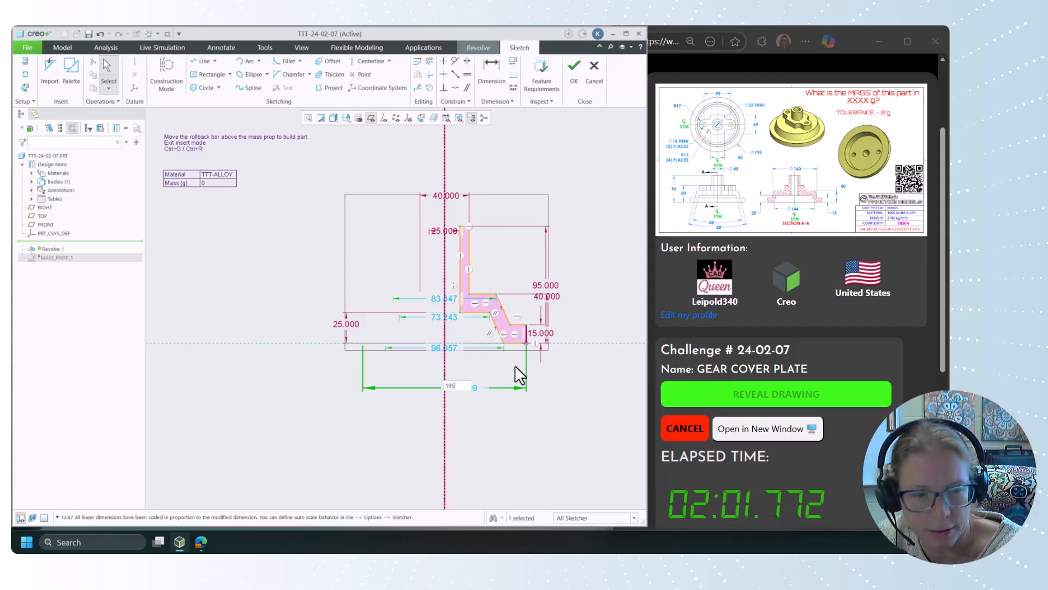
key("Return")
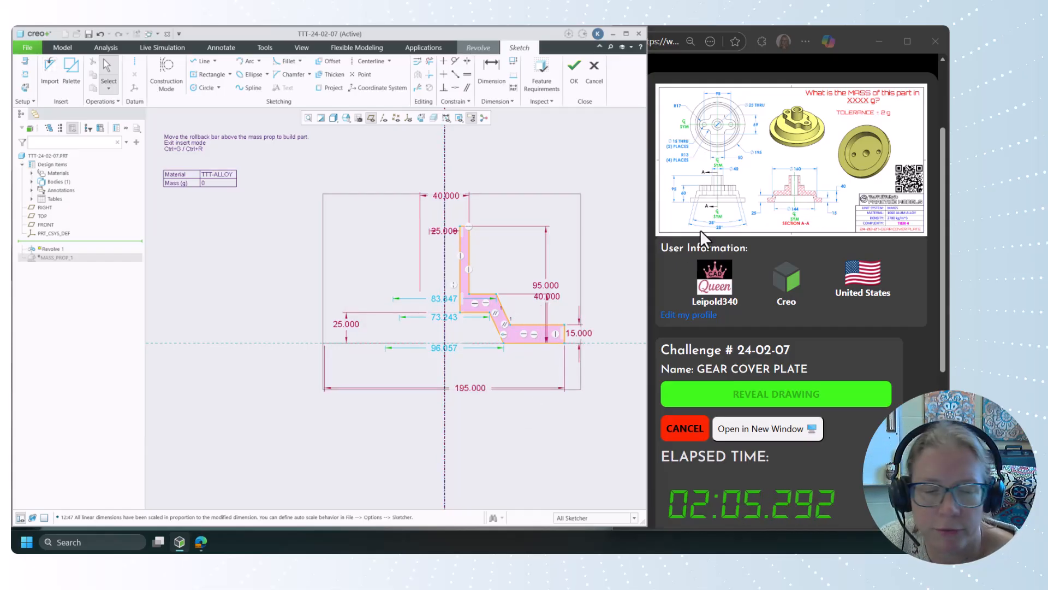
- Set the diameter at the lower end of the inner sloped line to 144 mm, with its dimension placed below the profile
left_click_drag(451, 349, 460, 361)
double_click(460, 362)
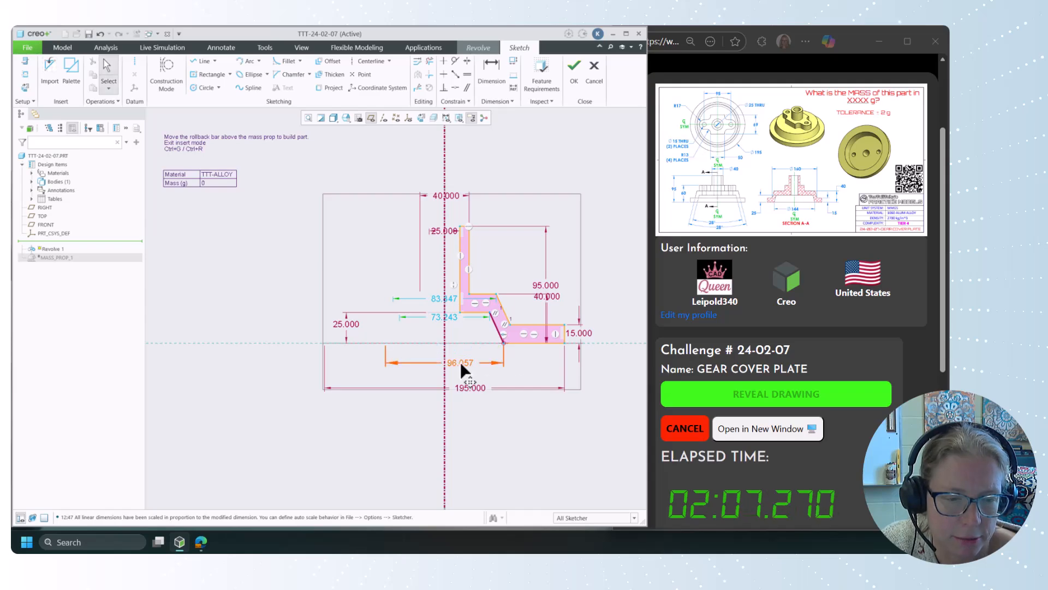
type("144")
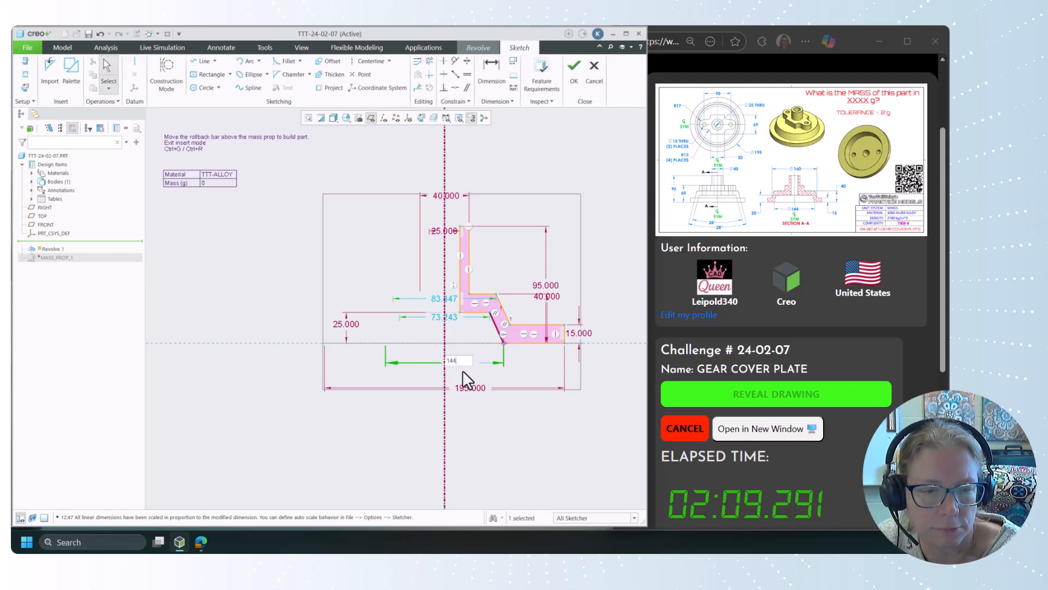
key("Return")
left_click(528, 414)
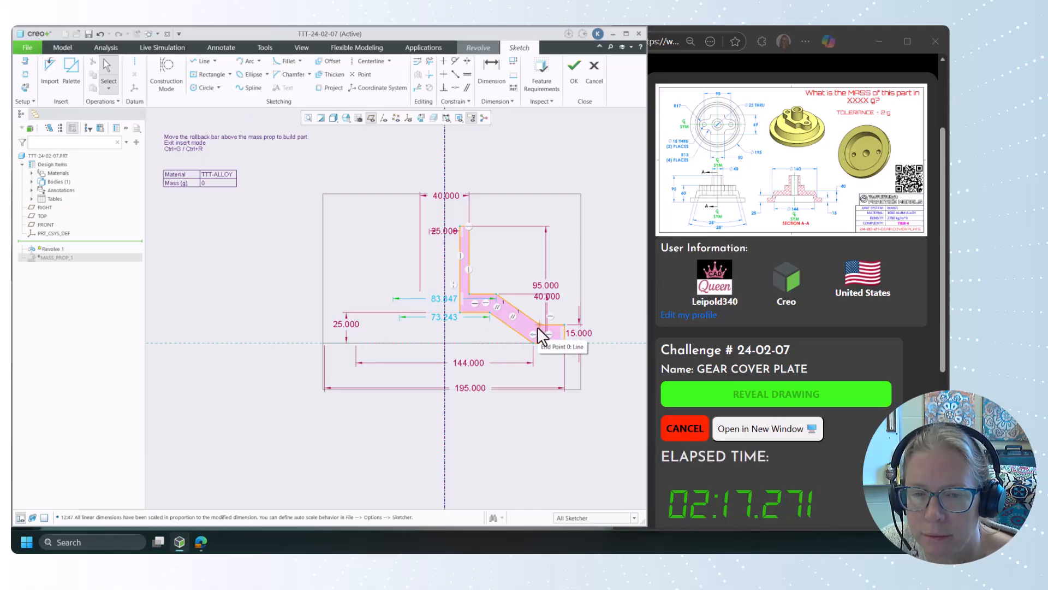
- Dimension the diameter where the outer sloped line meets the flange's upper edge as 160 mm, placing it above the hub
left_click(488, 71)
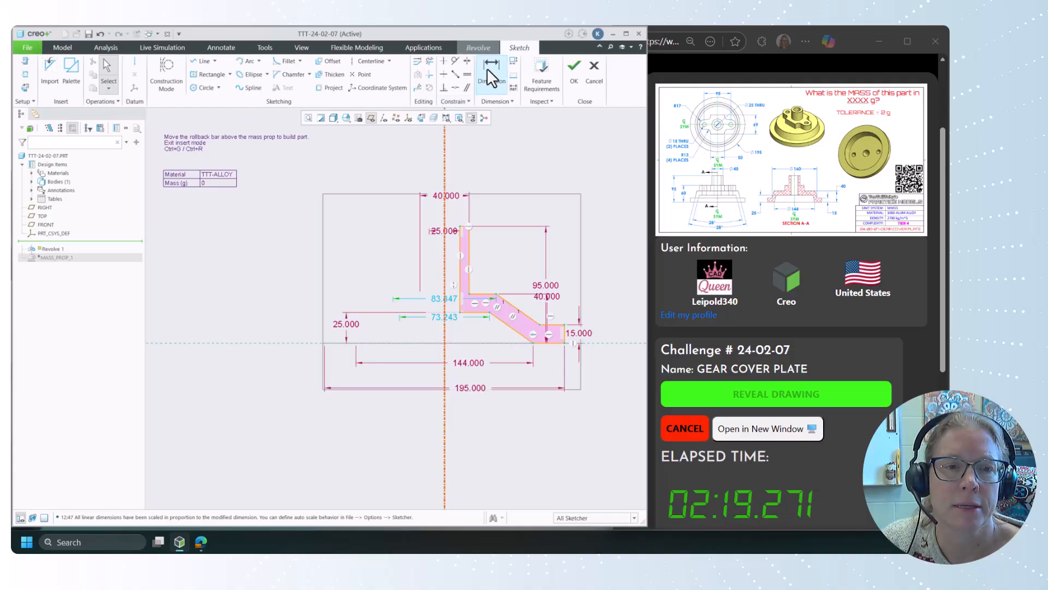
left_click(540, 325)
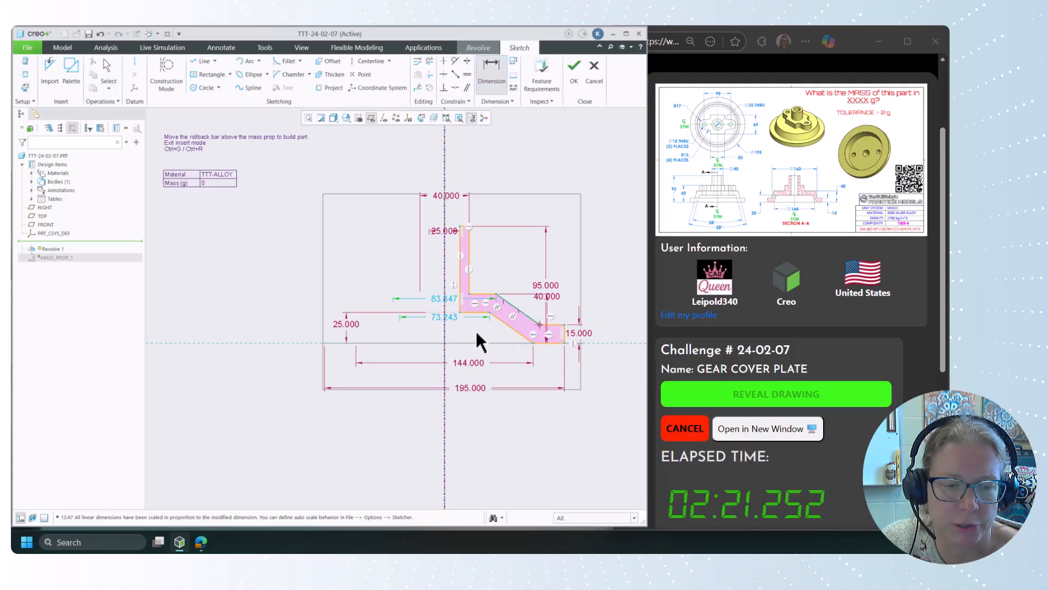
left_click(543, 325)
middle_click(473, 153)
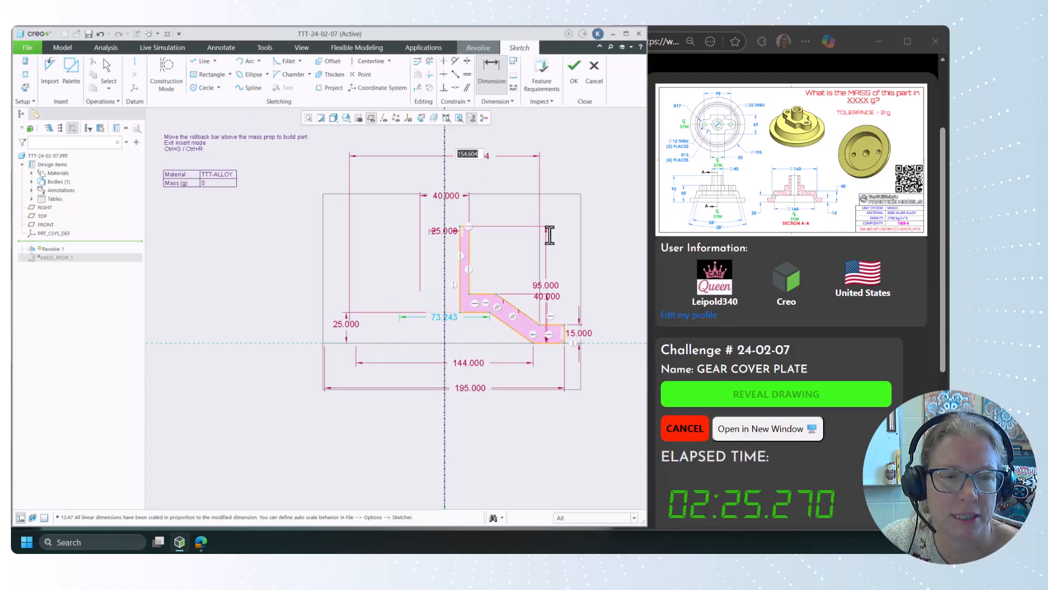
type("160")
key("Return")
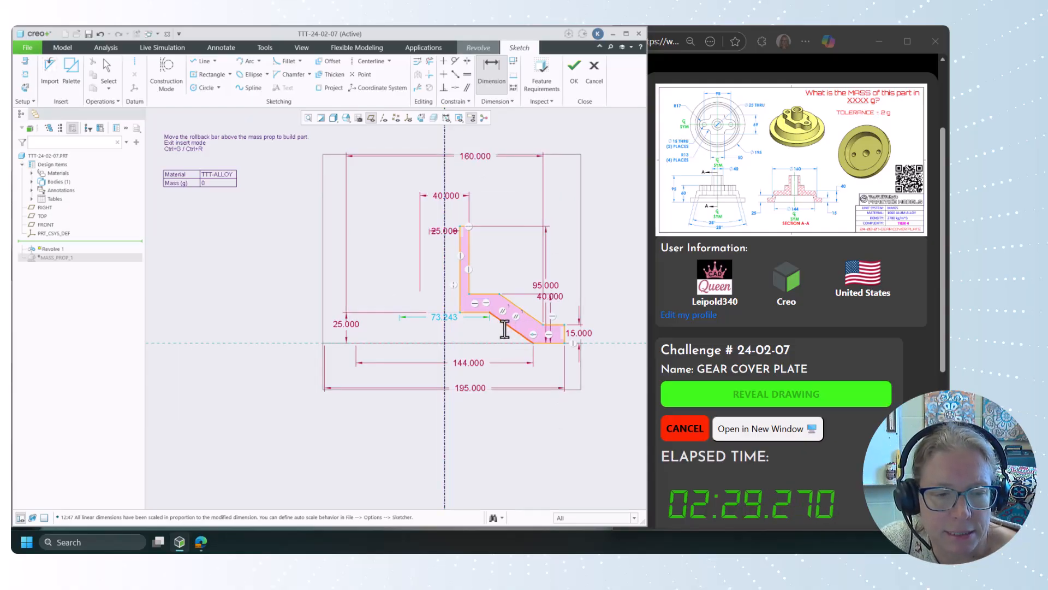
left_click(443, 335)
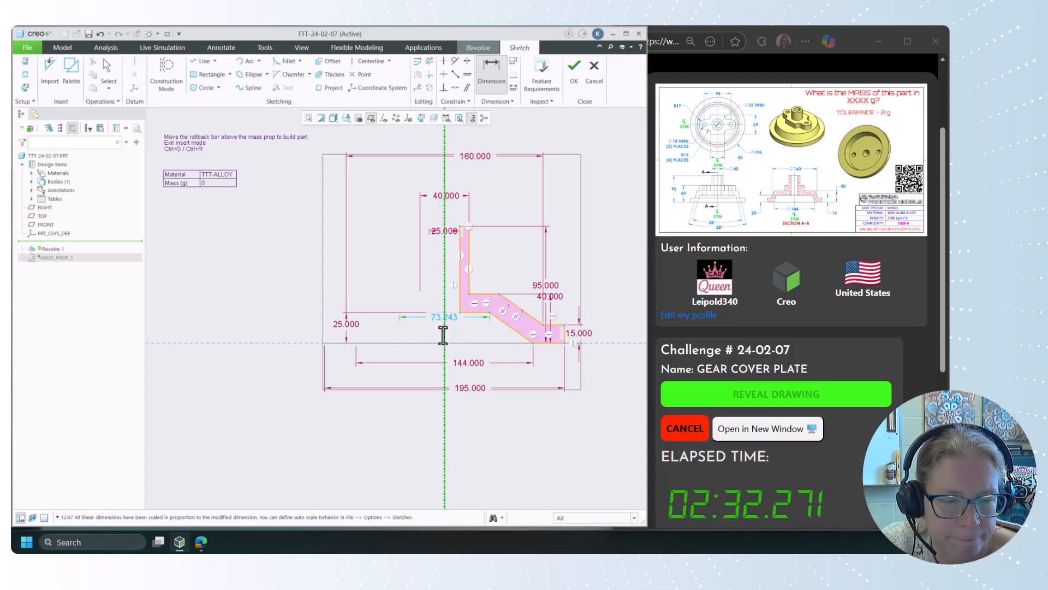
left_click(504, 326, "ctrl")
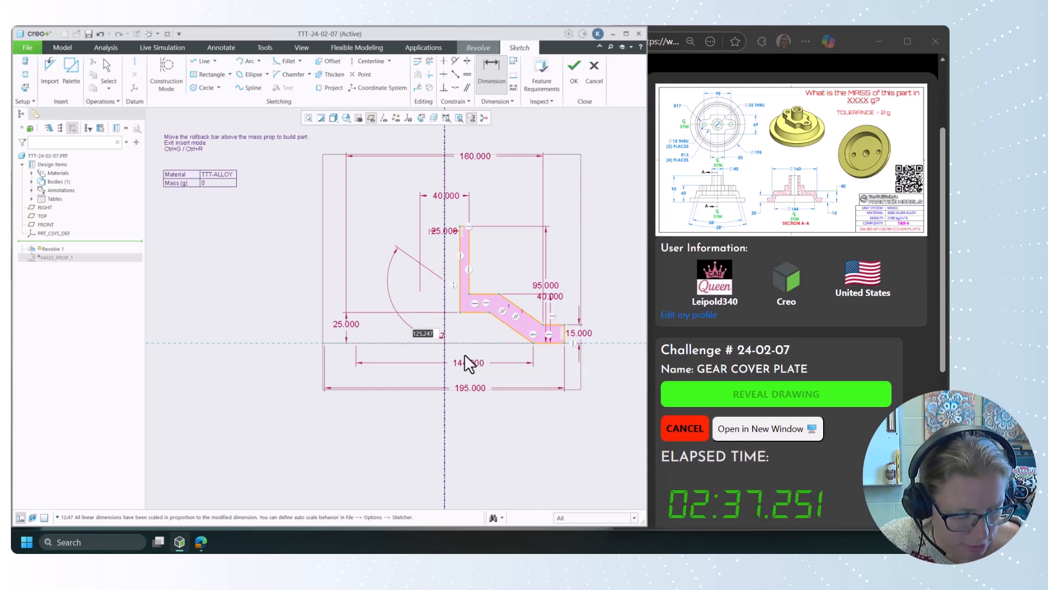
key("ctrl+z")
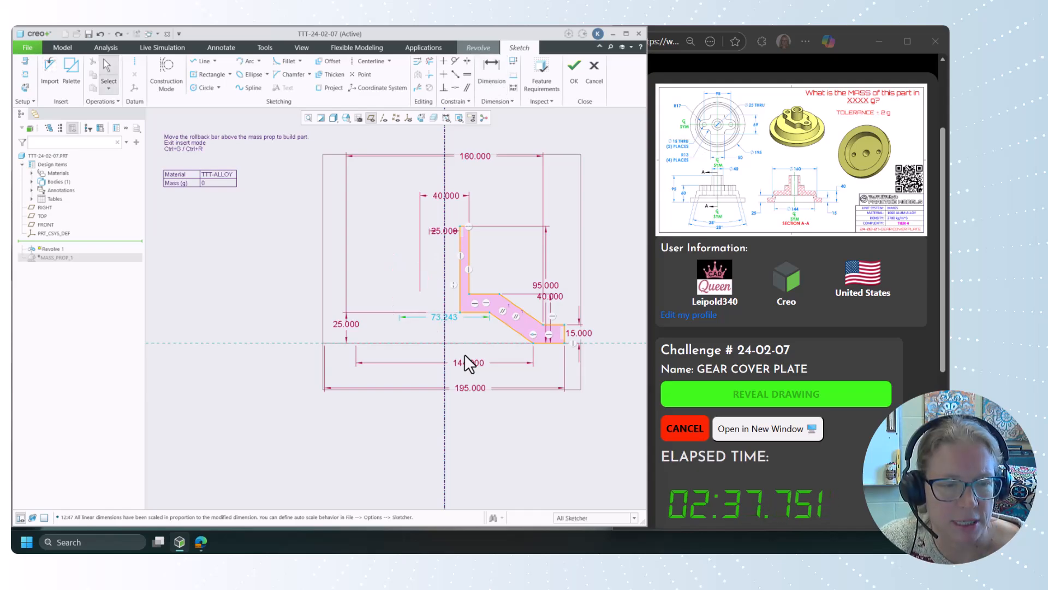
- Dimension the full included angle of the inner sloped line about the centerline as 28 degrees
left_click(496, 70)
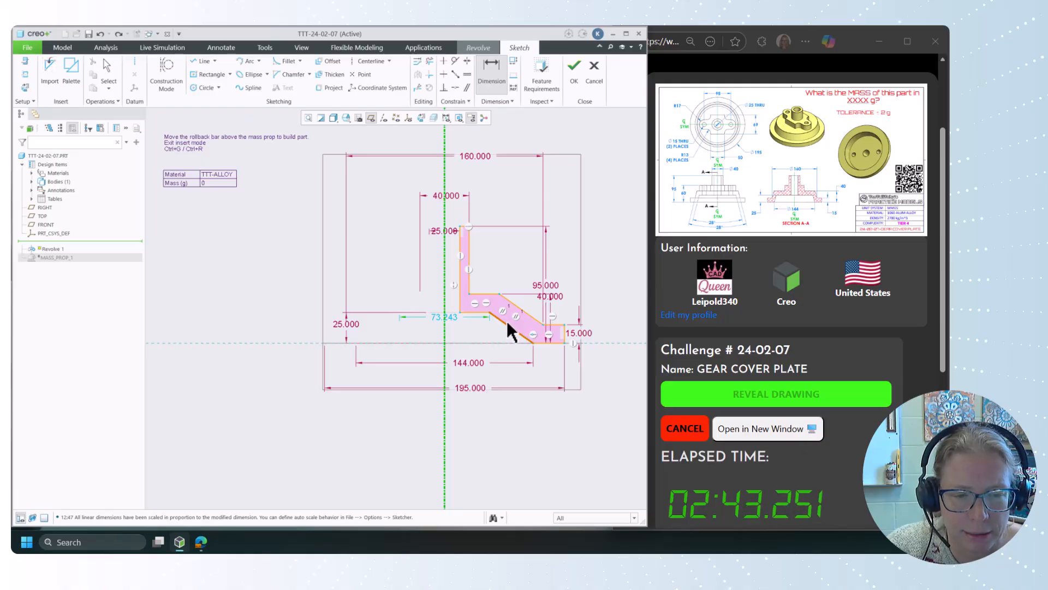
middle_click(477, 334)
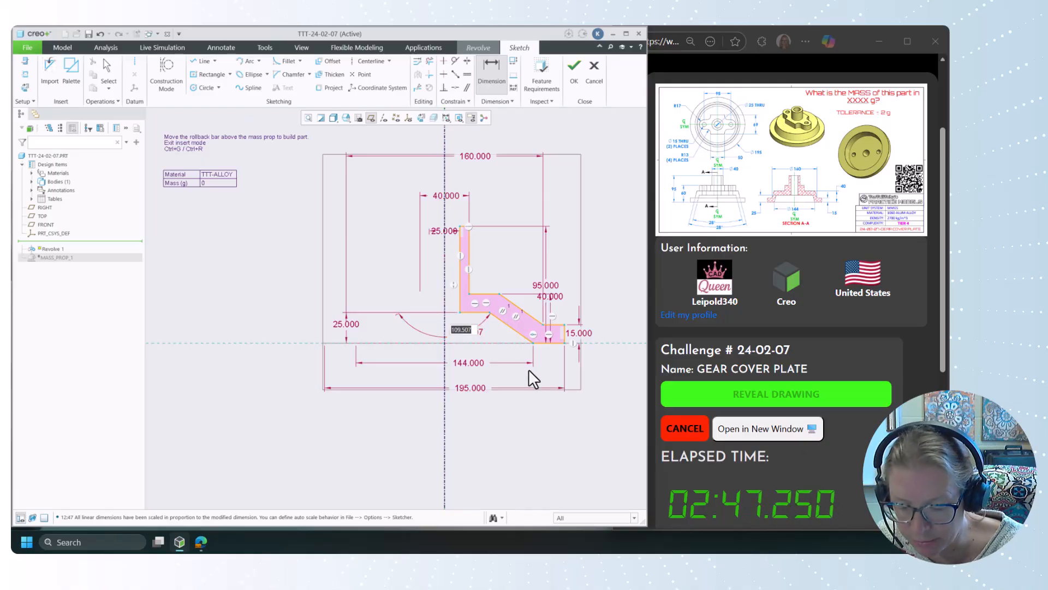
type("28")
key("Return")
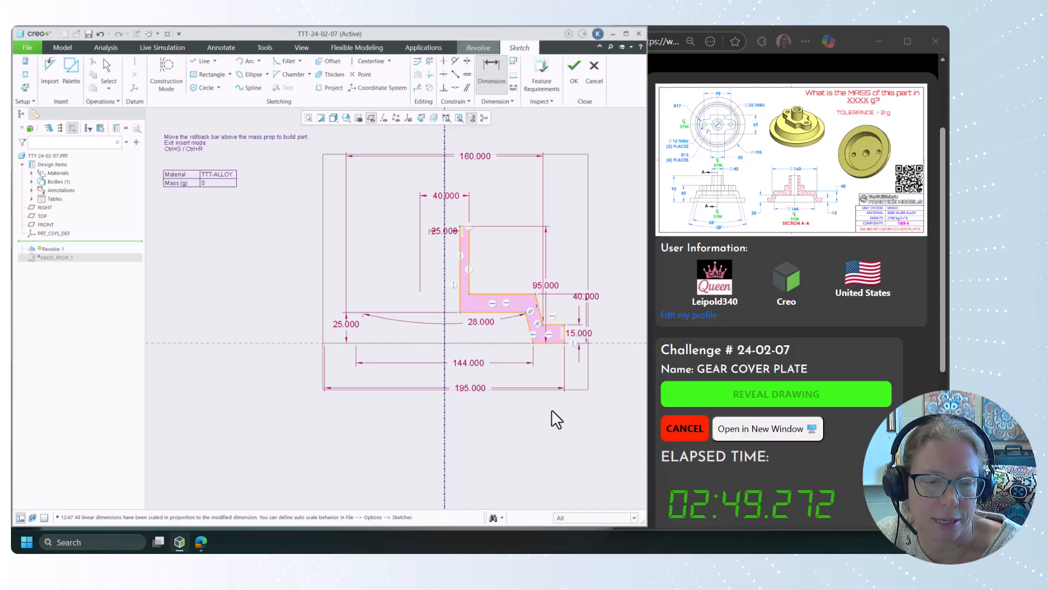
middle_click(542, 447)
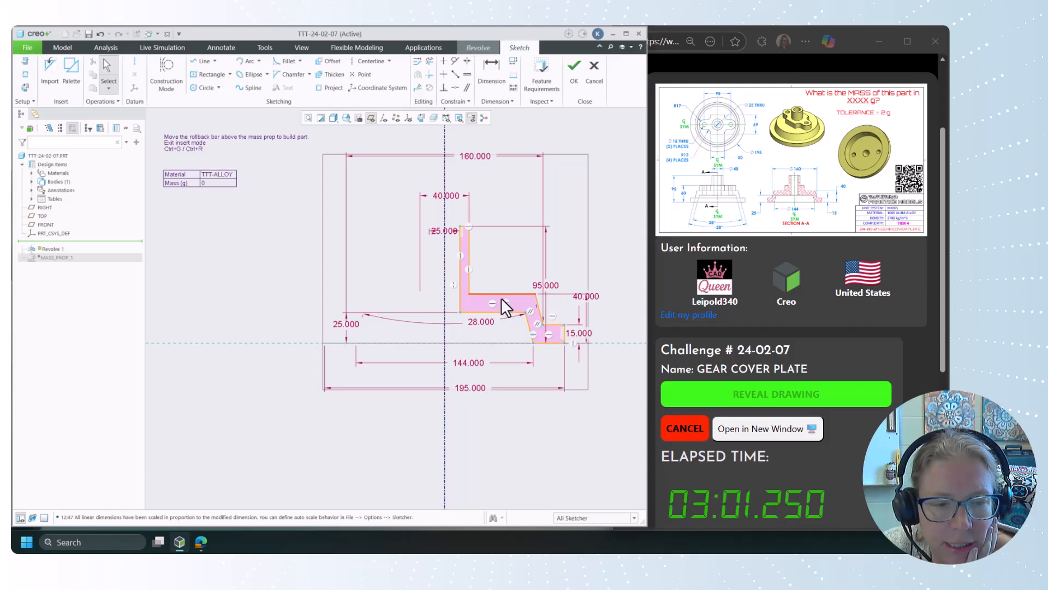
- Finish the profile sketch, complete the 360-degree revolve around its internal centerline, and restore the default view orientation
left_click(575, 67)
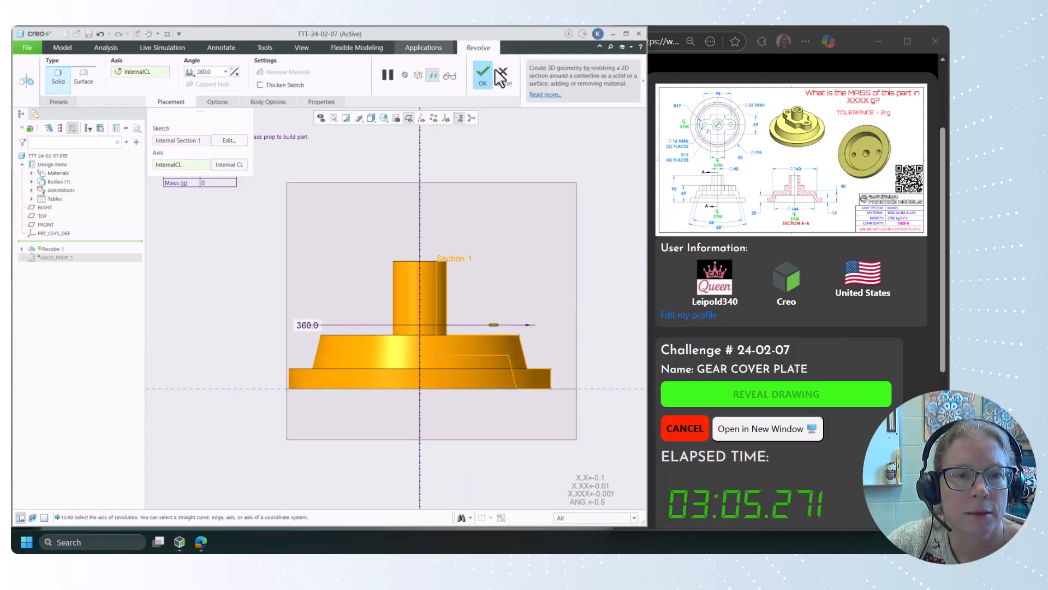
left_click(484, 74)
scroll(545, 195, "up", 1)
middle_click_drag(545, 195, 538, 220)
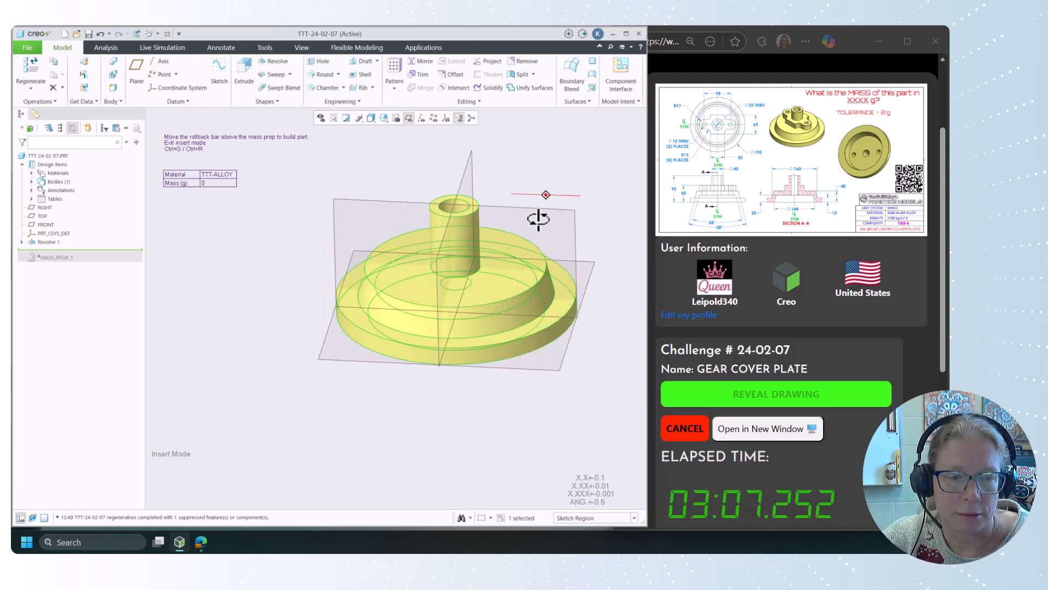
left_click(556, 173)
key("ctrl+d")
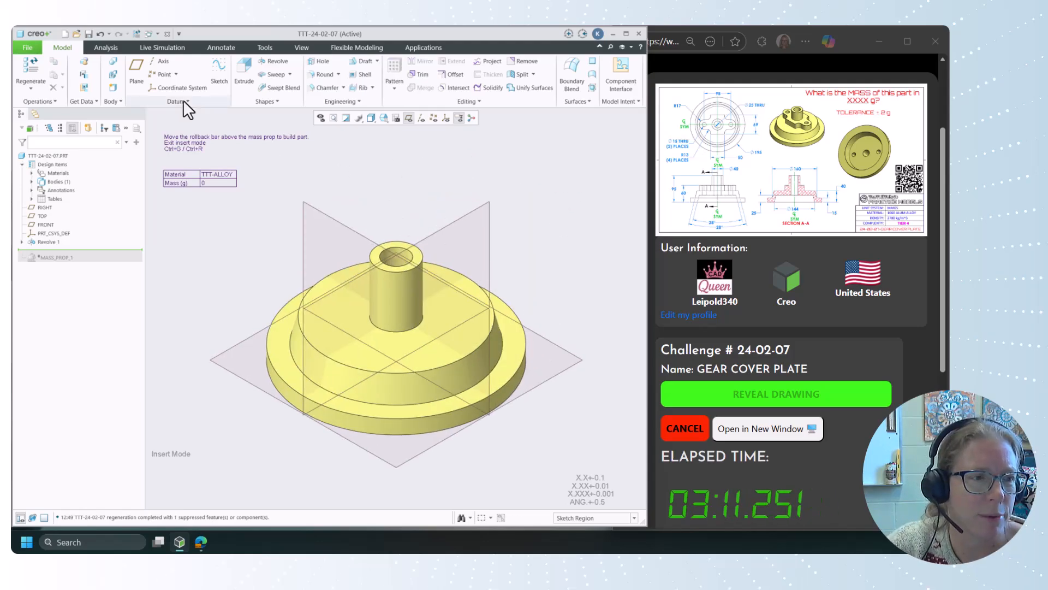
- Start a sketch on the flat upper face of the revolved base surrounding the hub
left_click(219, 74)
left_click(463, 327)
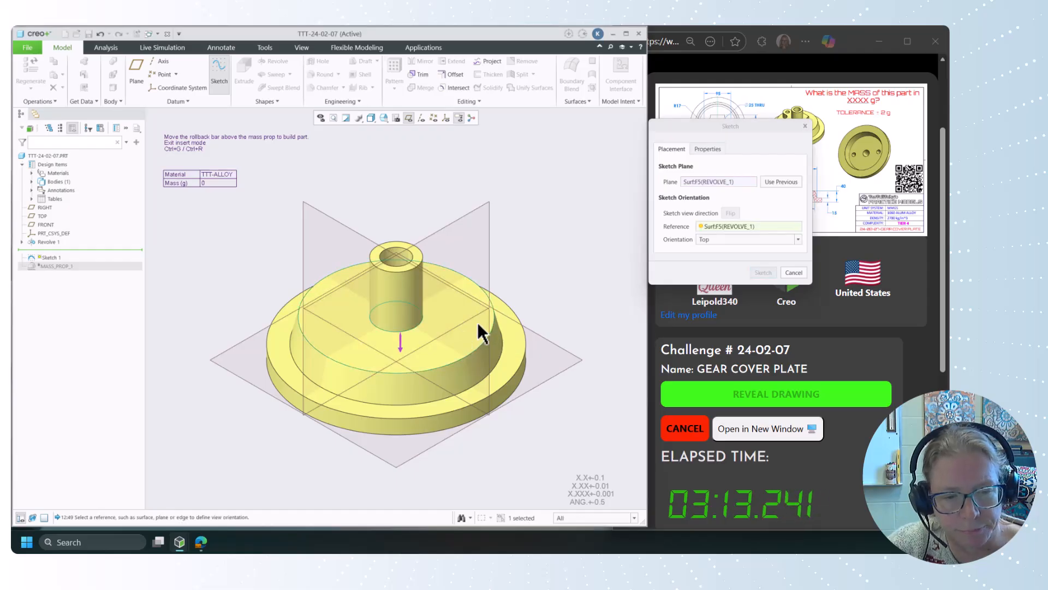
left_click(763, 273)
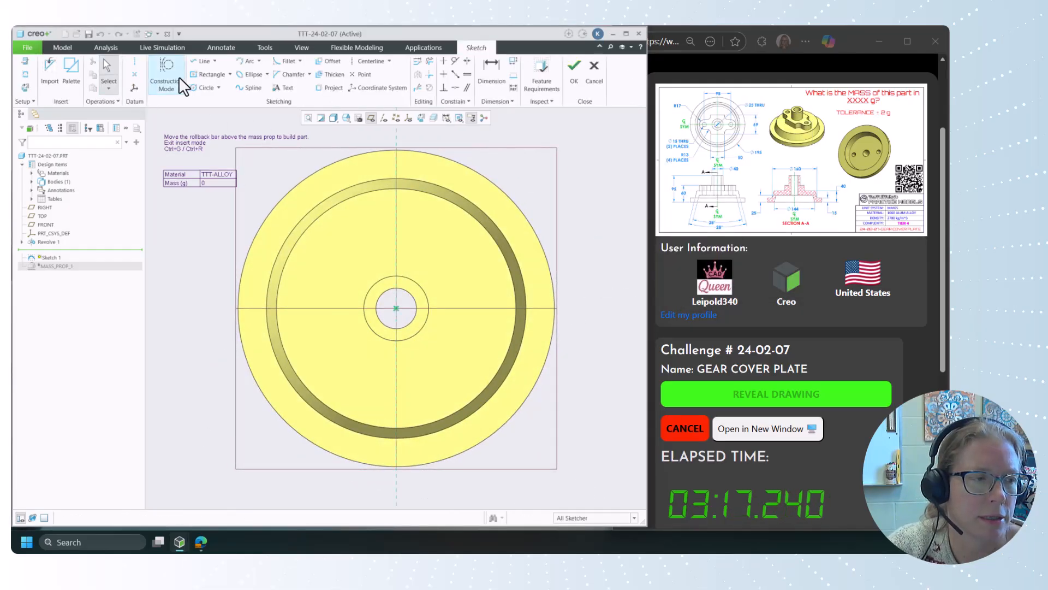
- Place a center-to-center racetrack shape centered on the hub axis, about 74 mm between arc centers and 25 mm wide
left_click(78, 86)
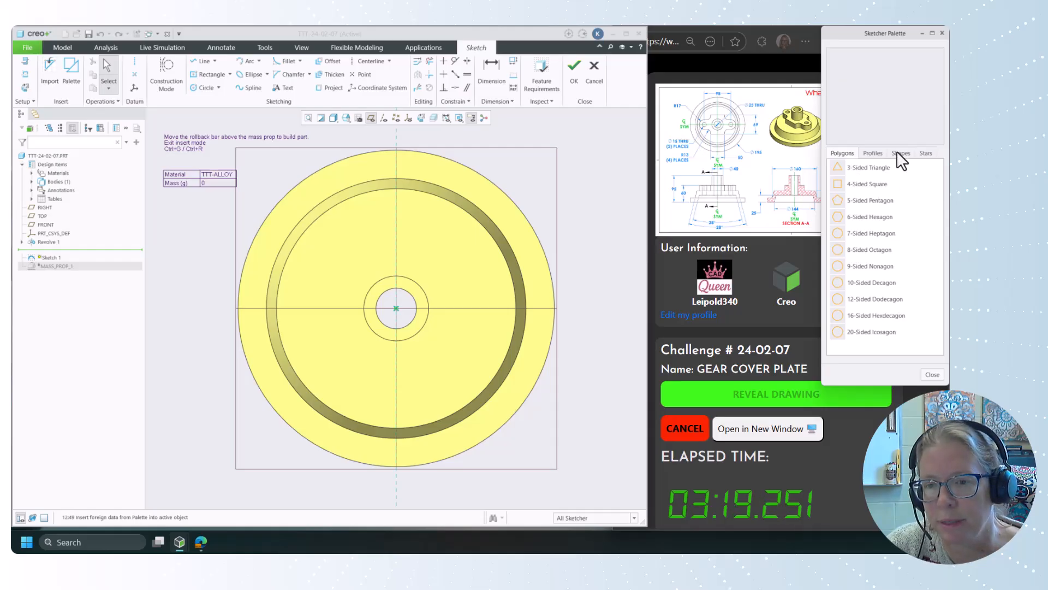
left_click(899, 152)
left_click(869, 202)
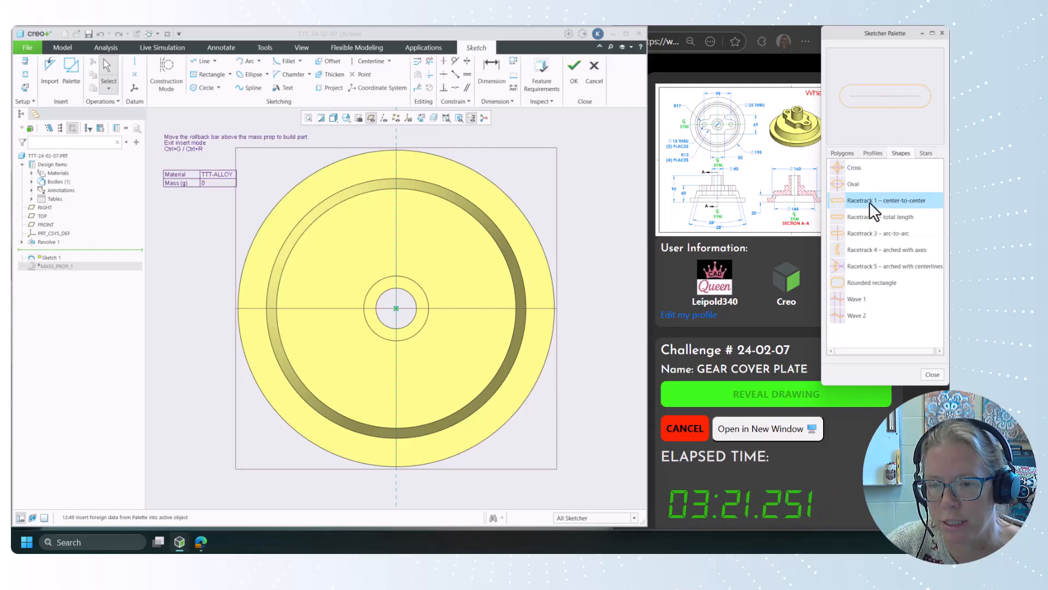
mouse_move(870, 204)
left_mouse_down()
mouse_move(549, 224)
mouse_move(445, 254)
mouse_move(404, 310)
mouse_move(489, 349)
left_mouse_up()
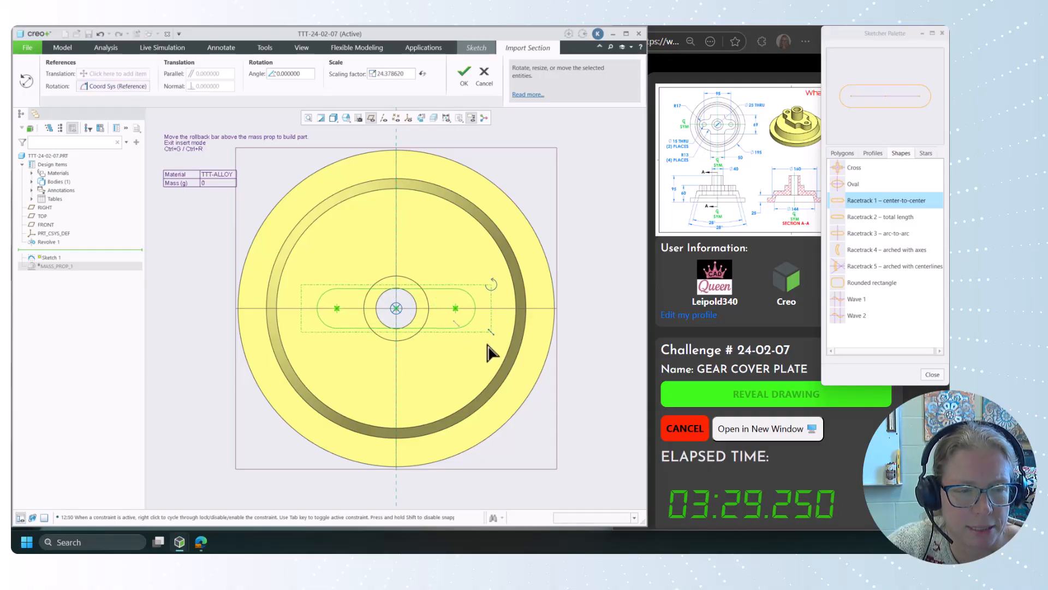
left_click(465, 75)
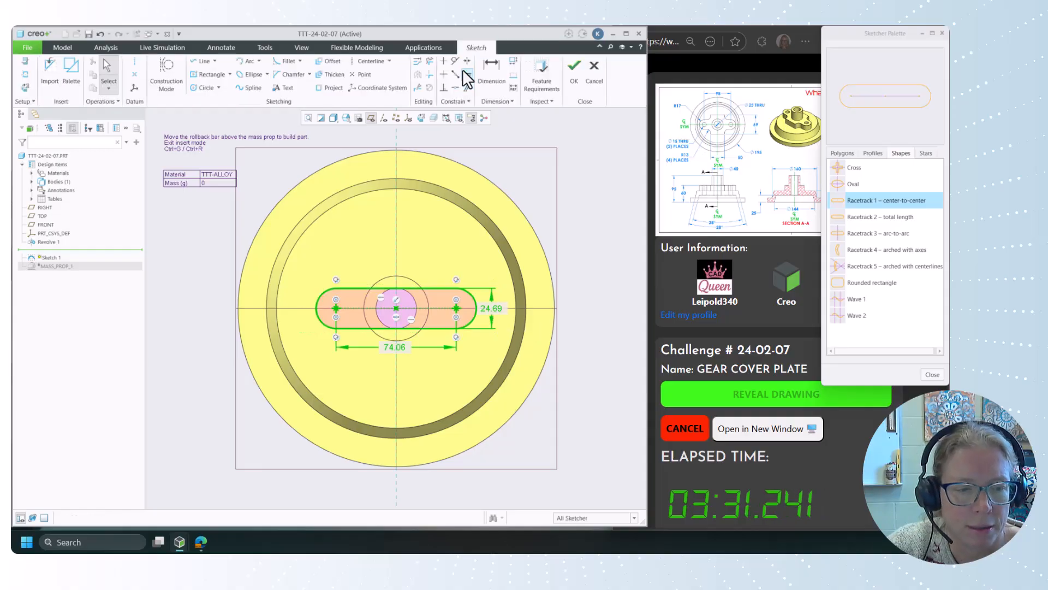
- Set the racetrack's center-to-center distance to 95 mm and its width to 17*2 (34 mm)
double_click(402, 348)
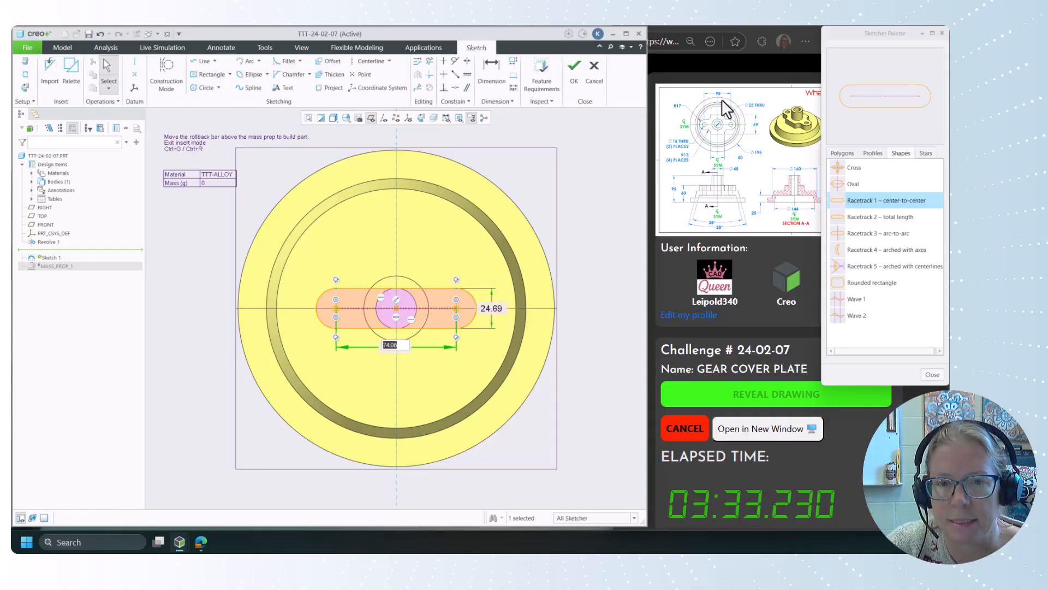
type("95")
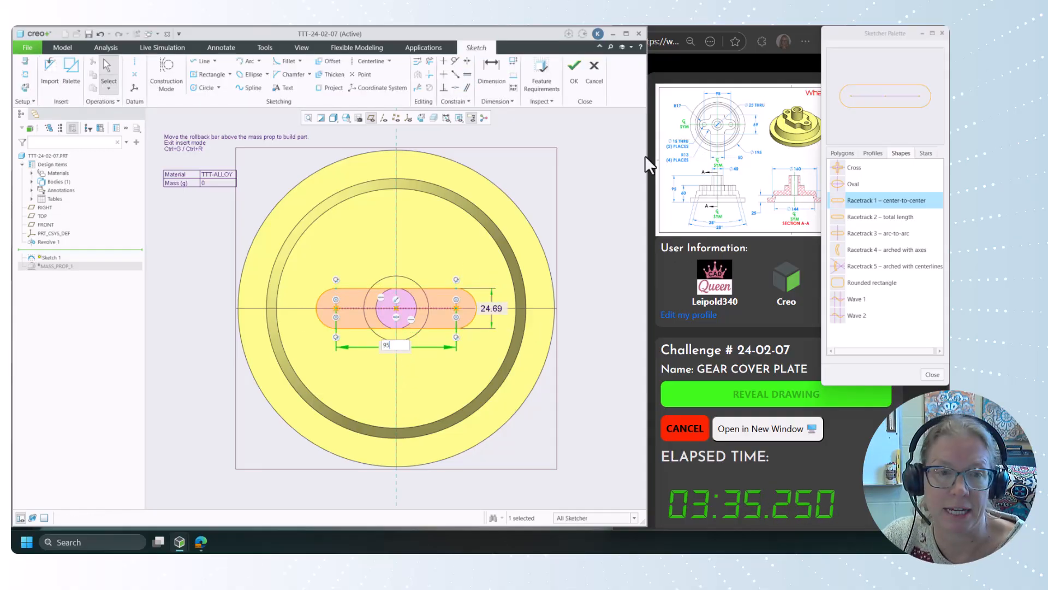
key("Return")
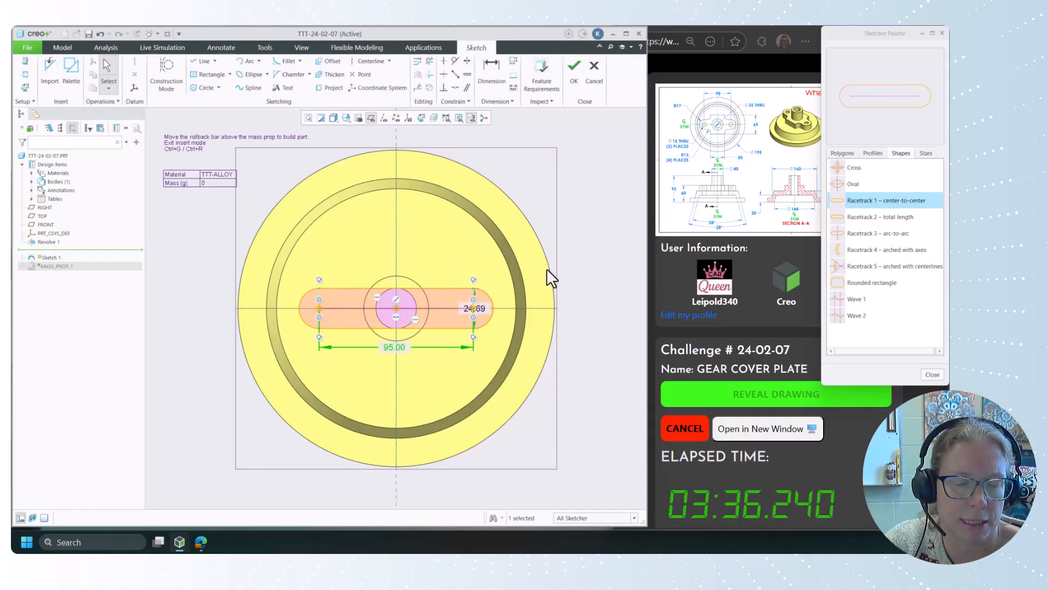
double_click(482, 306)
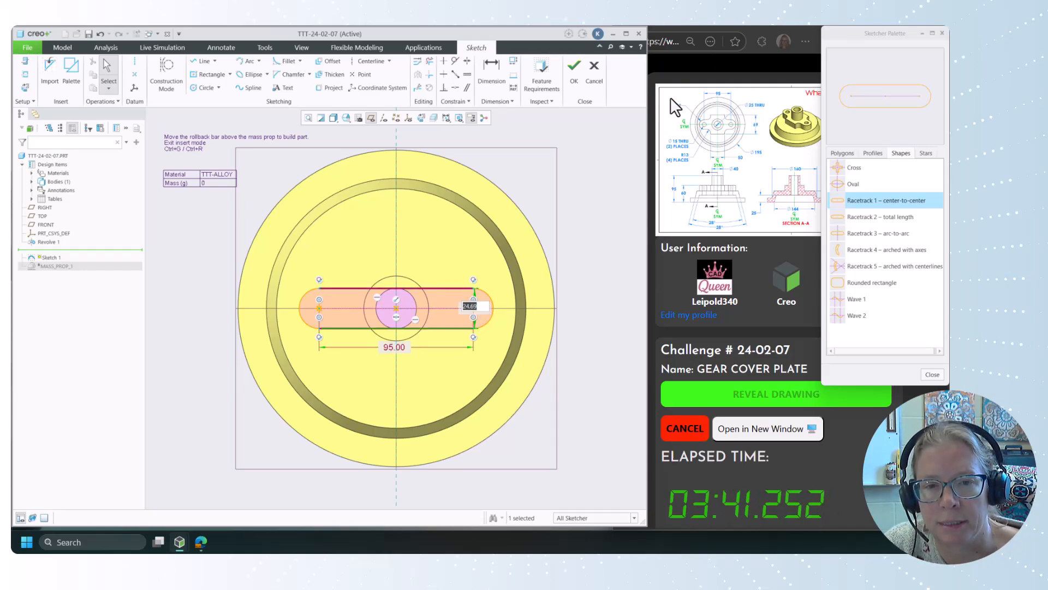
type("17*2")
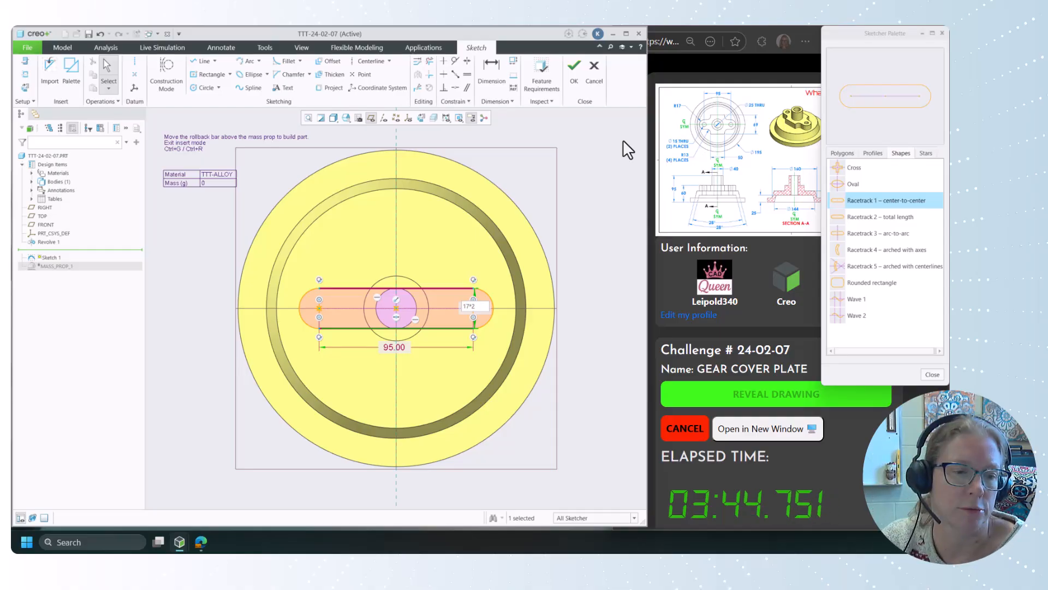
key("Return")
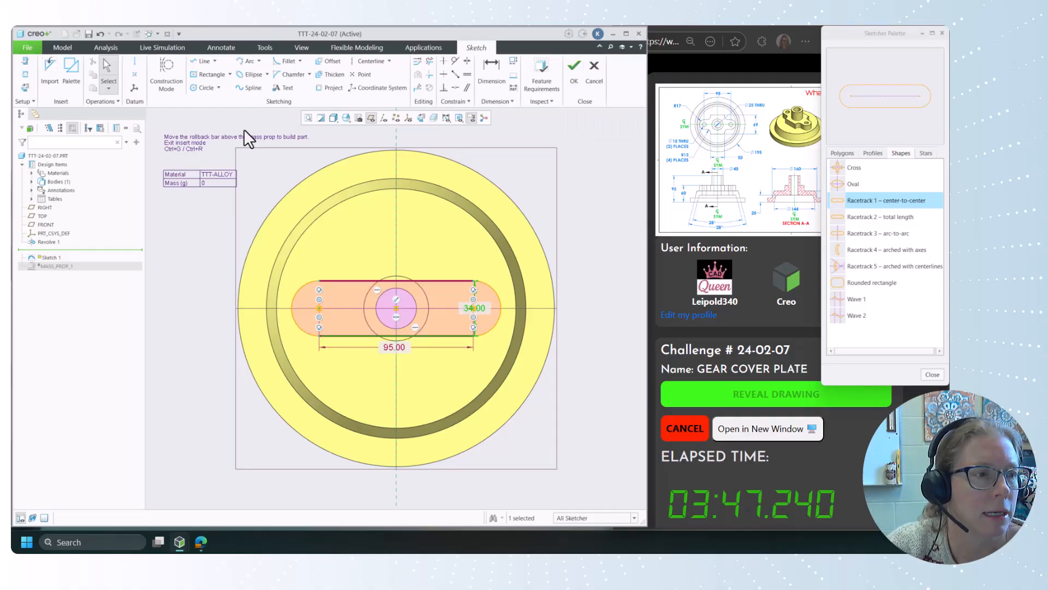
- Sketch two equal circles centered on the racetrack's arc centers and set their diameter to 15 mm
left_click(205, 86)
left_click(320, 308)
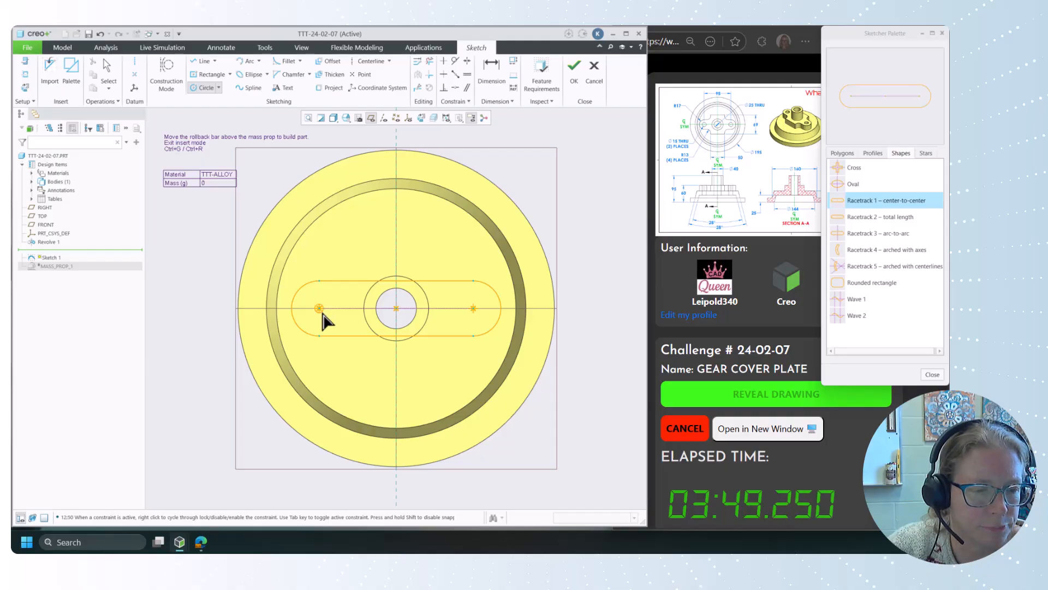
left_click(325, 330)
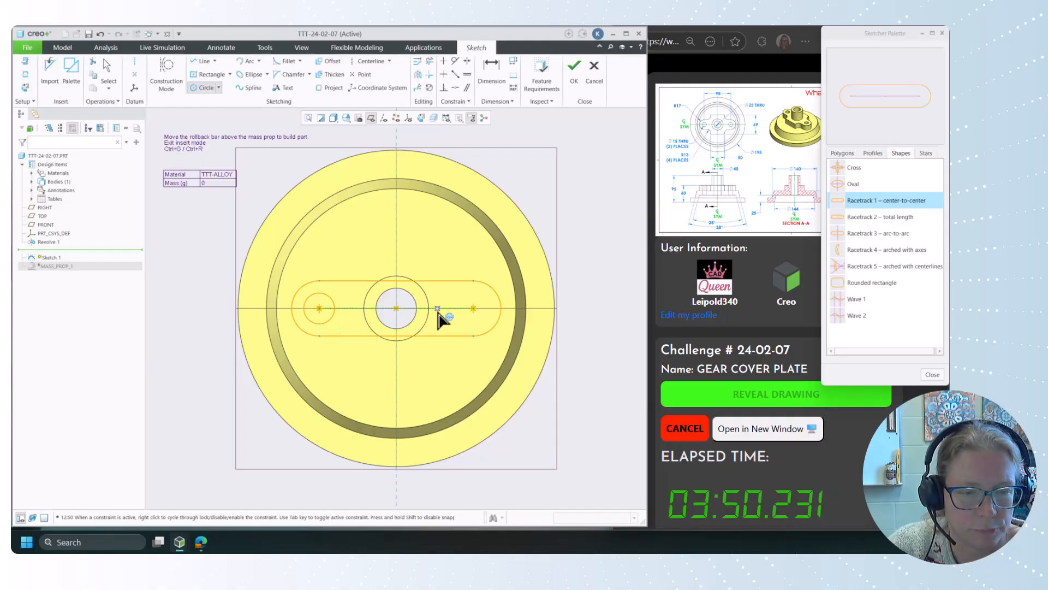
left_click(473, 308)
left_click(473, 330)
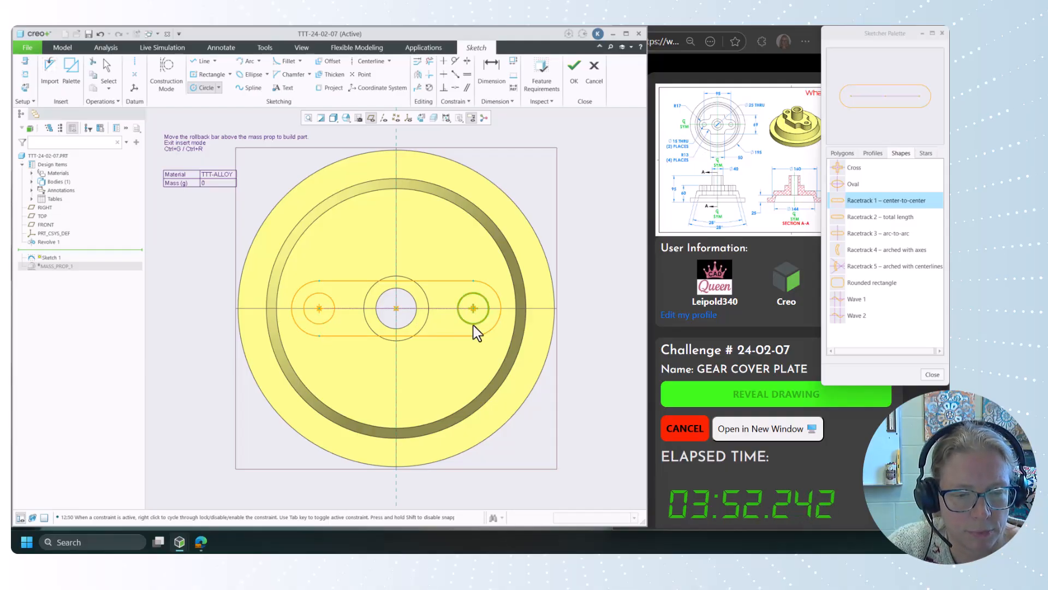
middle_click(602, 382)
double_click(280, 292)
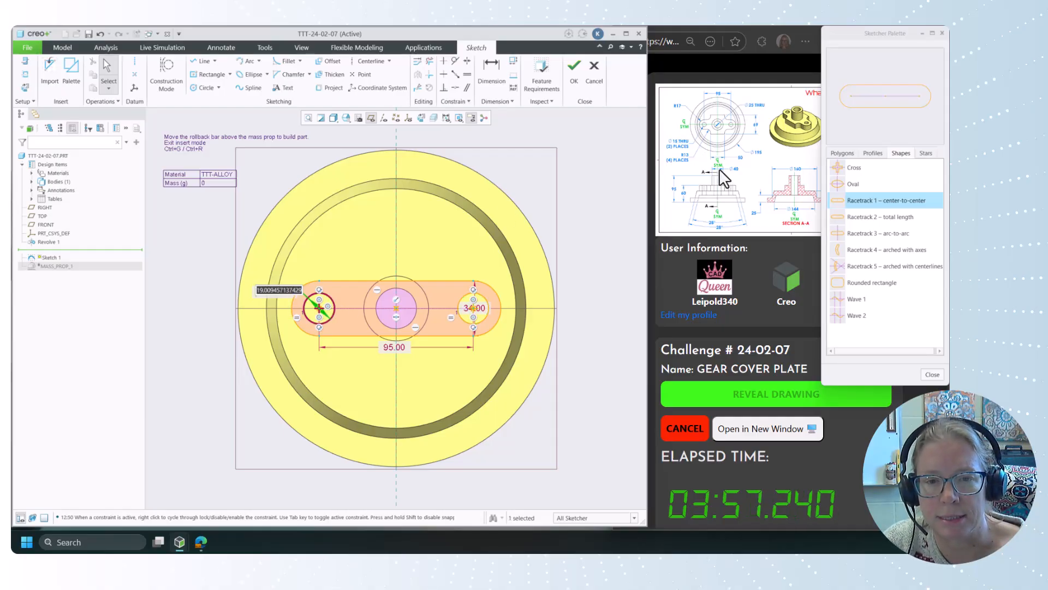
type("15")
key("Return")
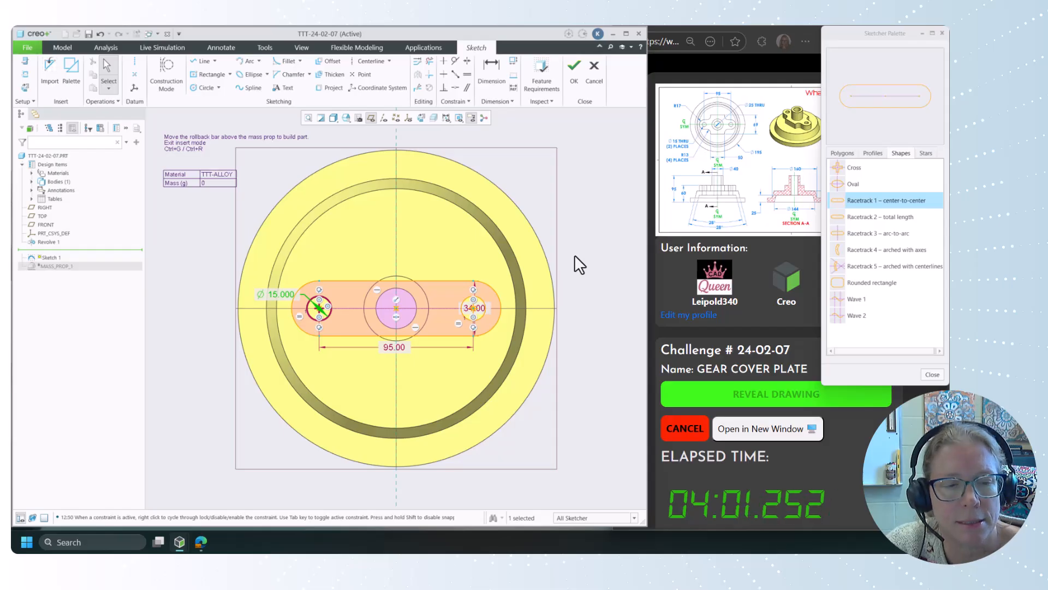
- Draw a center rectangle on the hub axis, size it 50 mm wide by 69 mm high, and finish the sketch
left_click(205, 74)
left_click(392, 306)
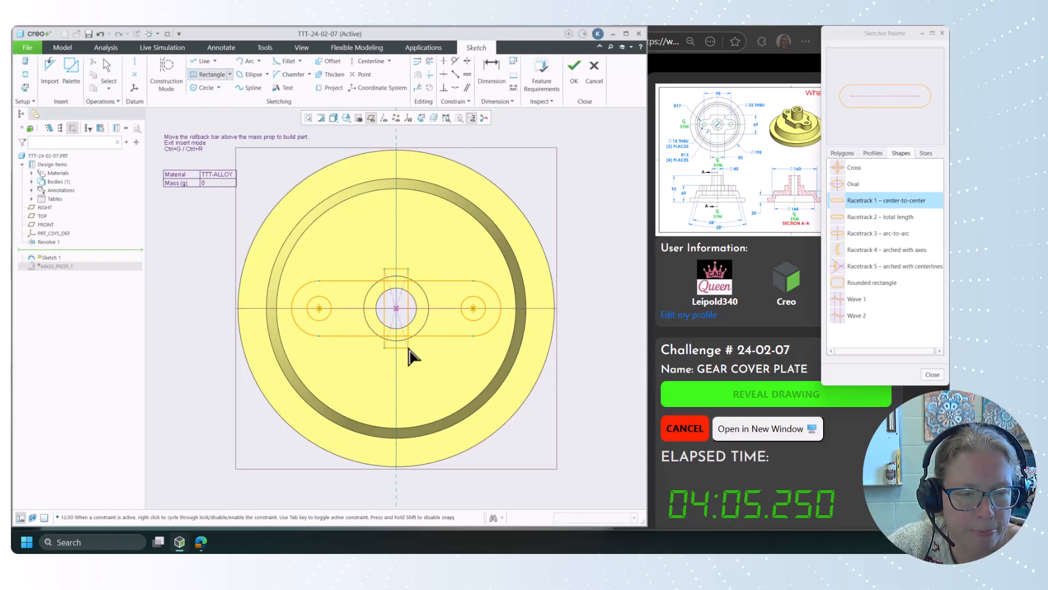
left_click(438, 361)
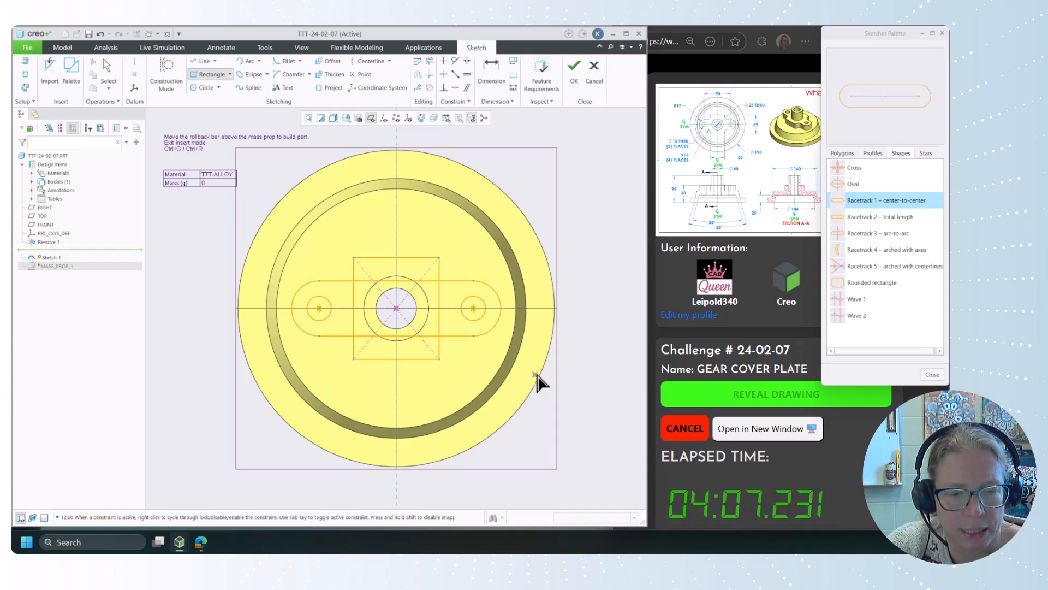
middle_click(596, 365)
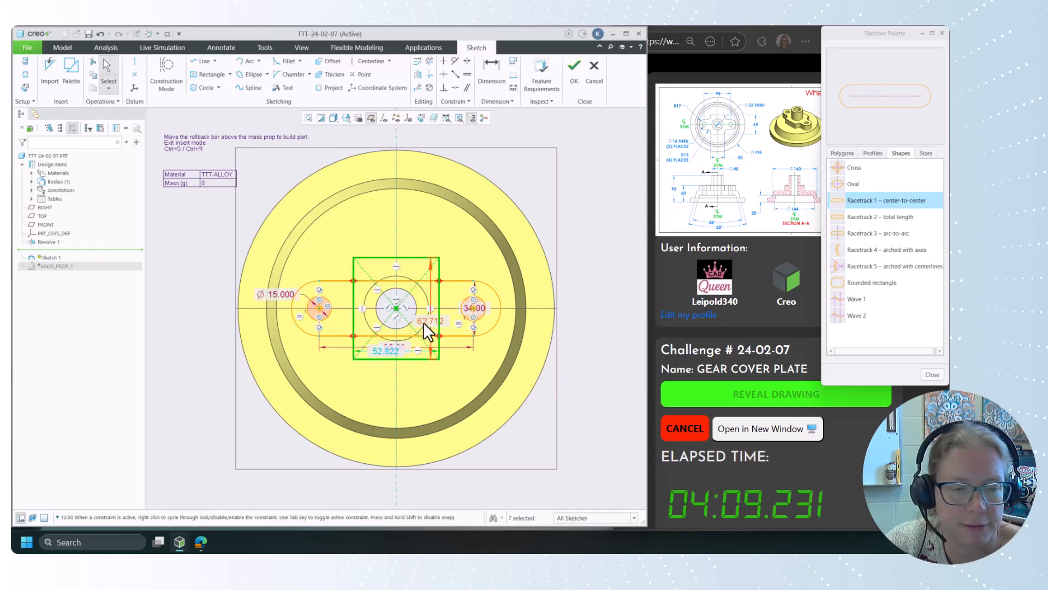
double_click(387, 351)
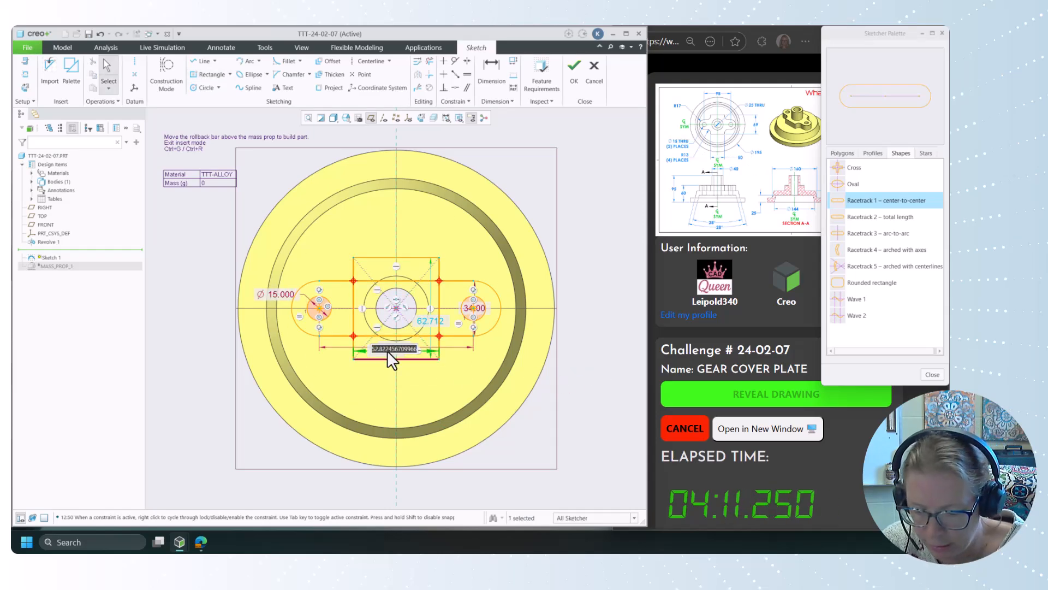
type("50")
key("Return")
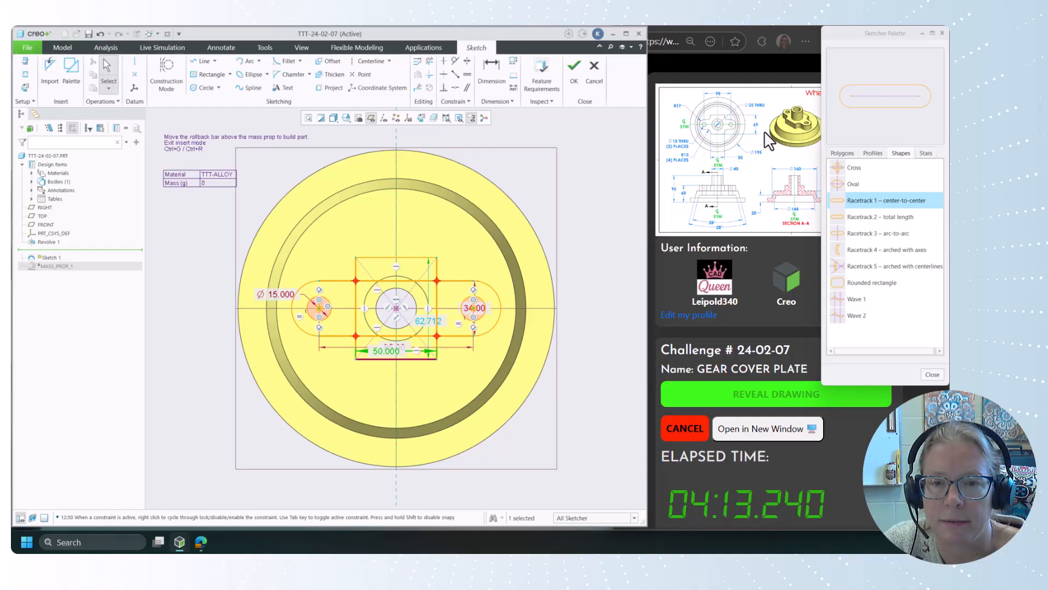
double_click(430, 319)
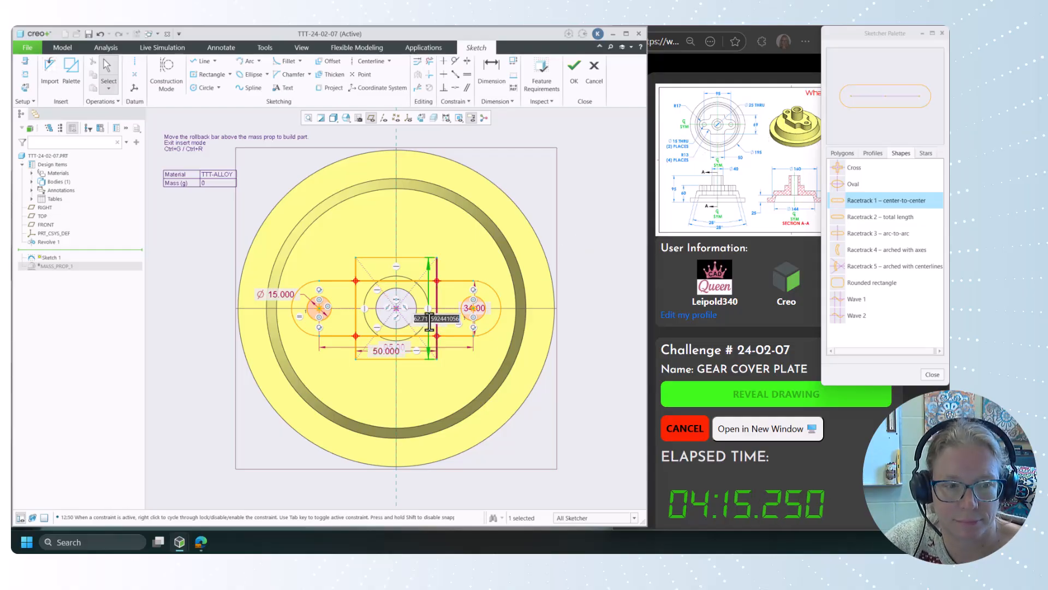
type("69")
key("Return")
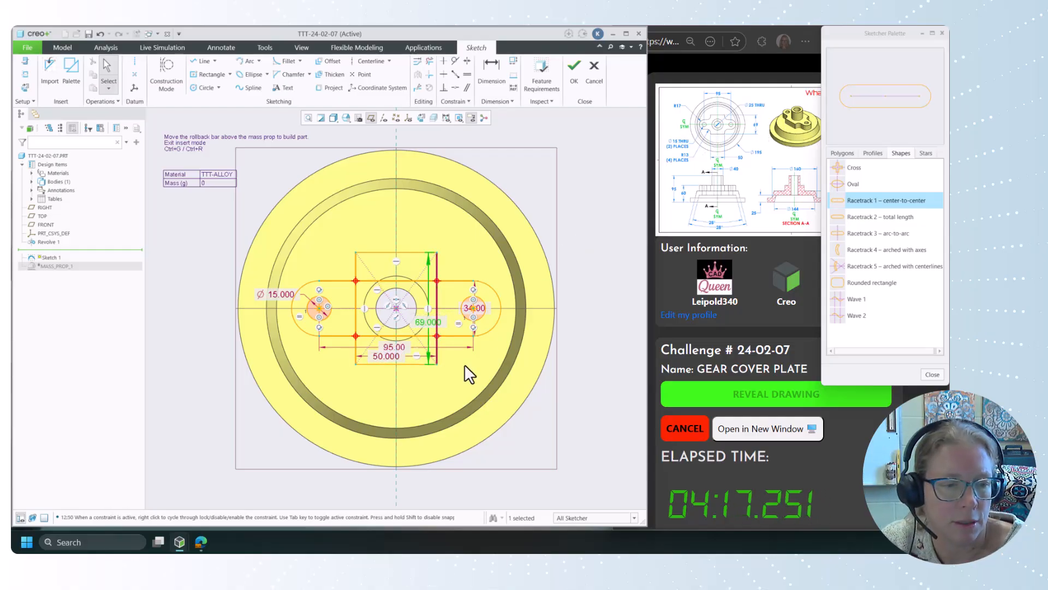
left_click(576, 73)
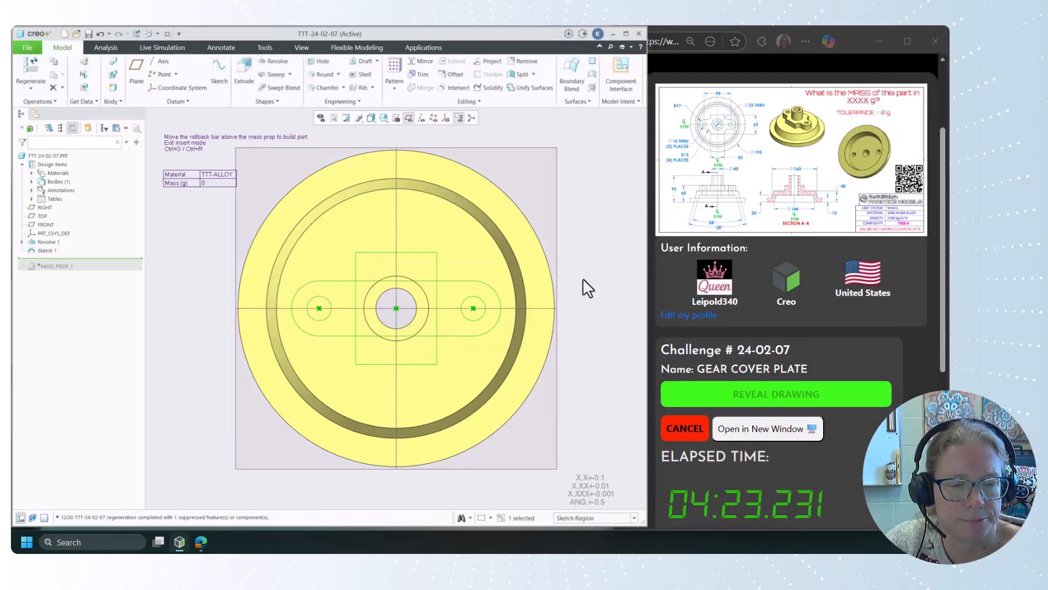
- Extrude the racetrack and rectangle regions around the hub 20 mm as a solid, leaving out the two circles
middle_click_drag(584, 277, 582, 249)
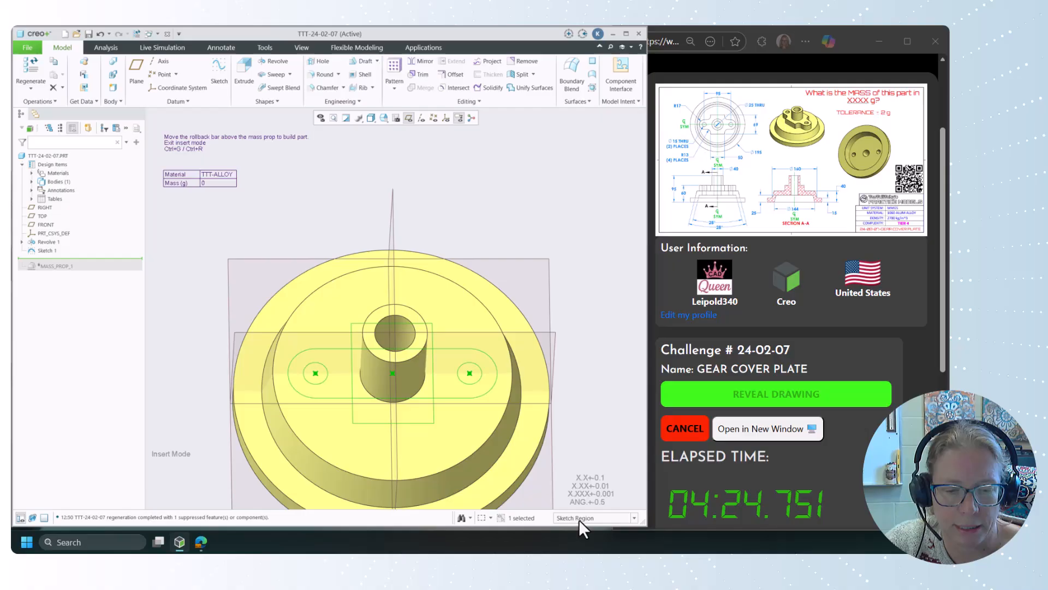
left_click(390, 408)
left_click(361, 395, "ctrl")
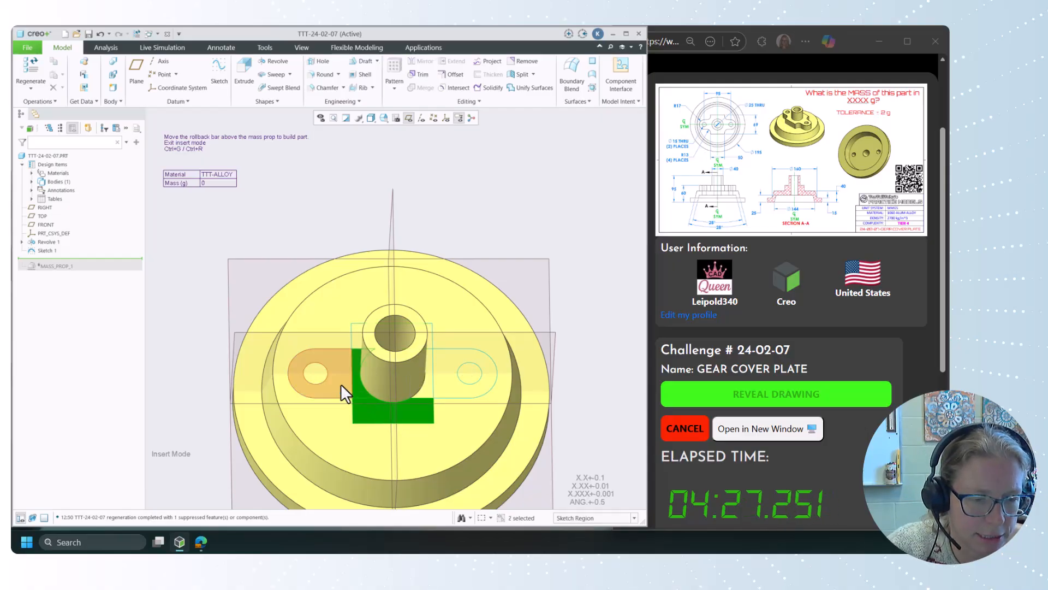
left_click(340, 385, "ctrl")
left_click(356, 338, "ctrl")
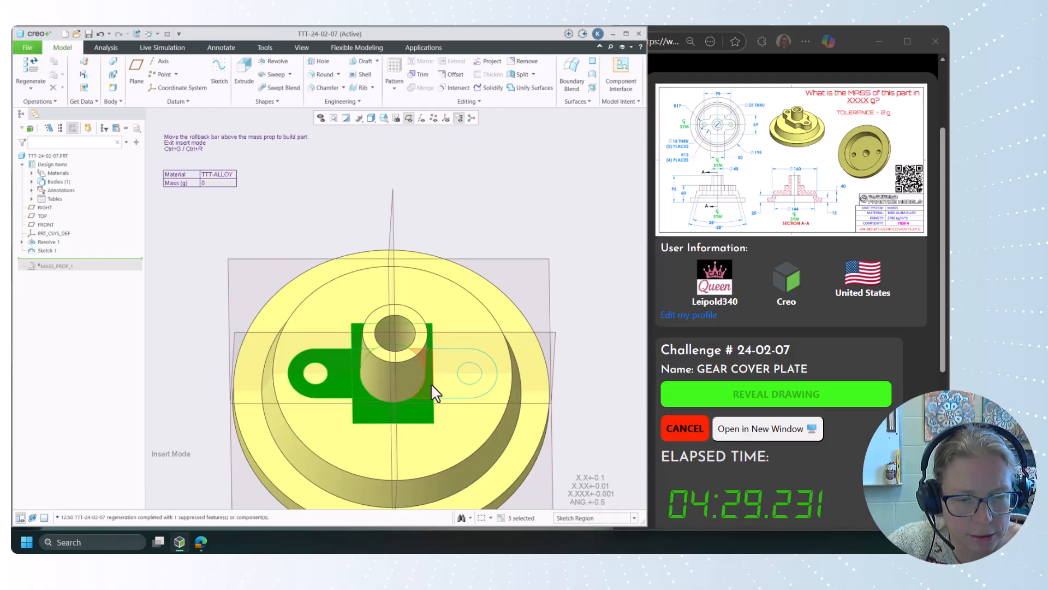
left_click(436, 385, "ctrl")
left_click(462, 375, "ctrl")
middle_click_drag(462, 375, 450, 340)
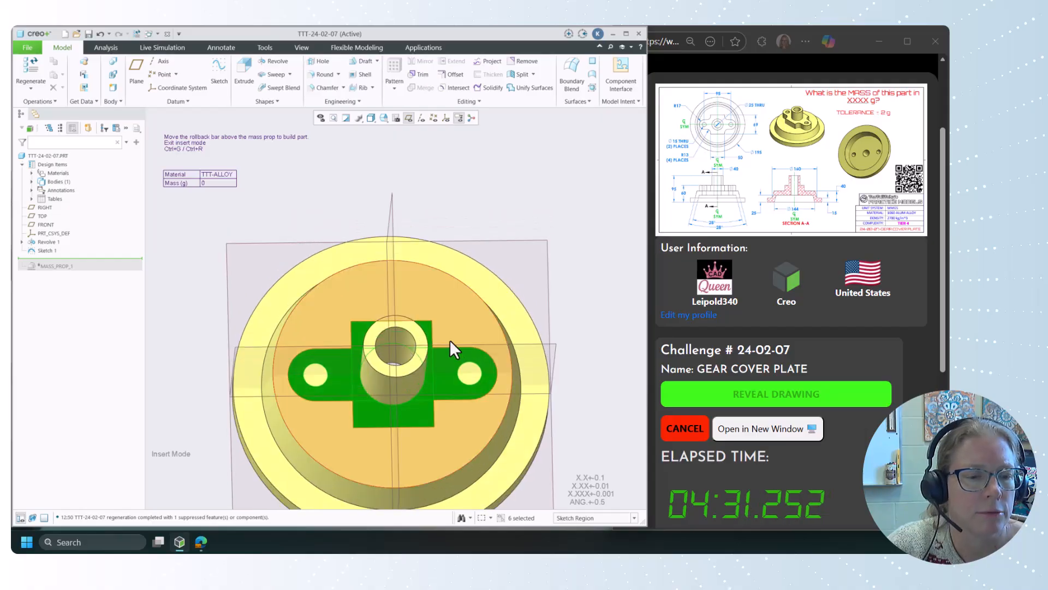
left_click(245, 72)
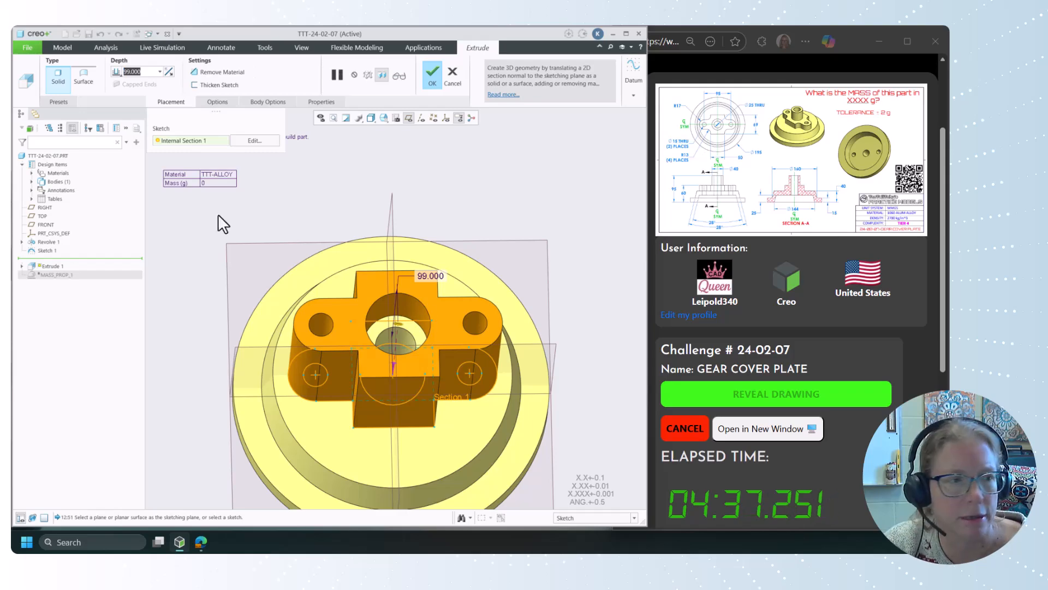
type("20")
key("Return")
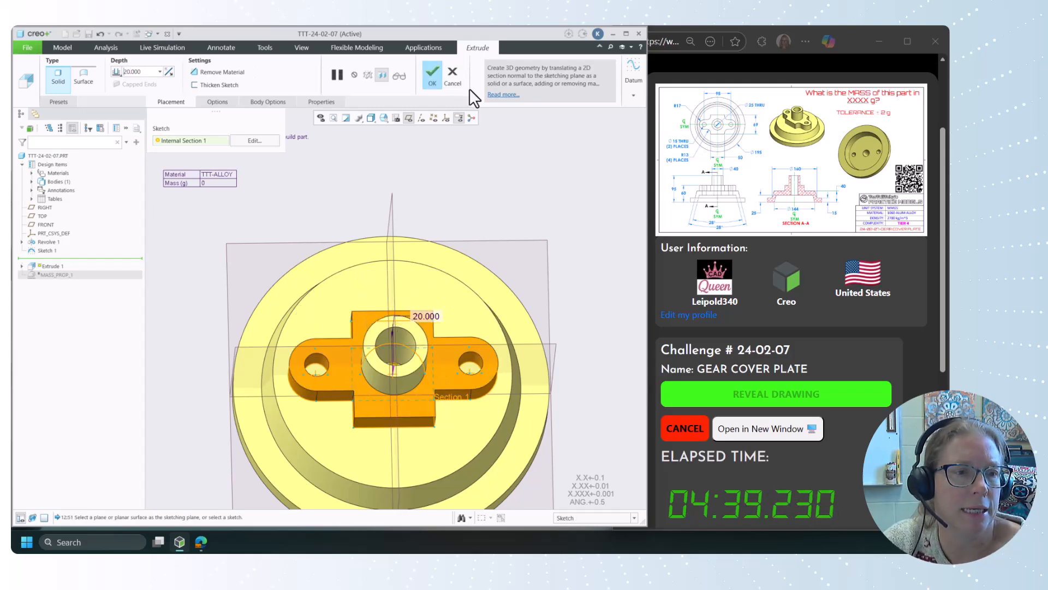
left_click(428, 79)
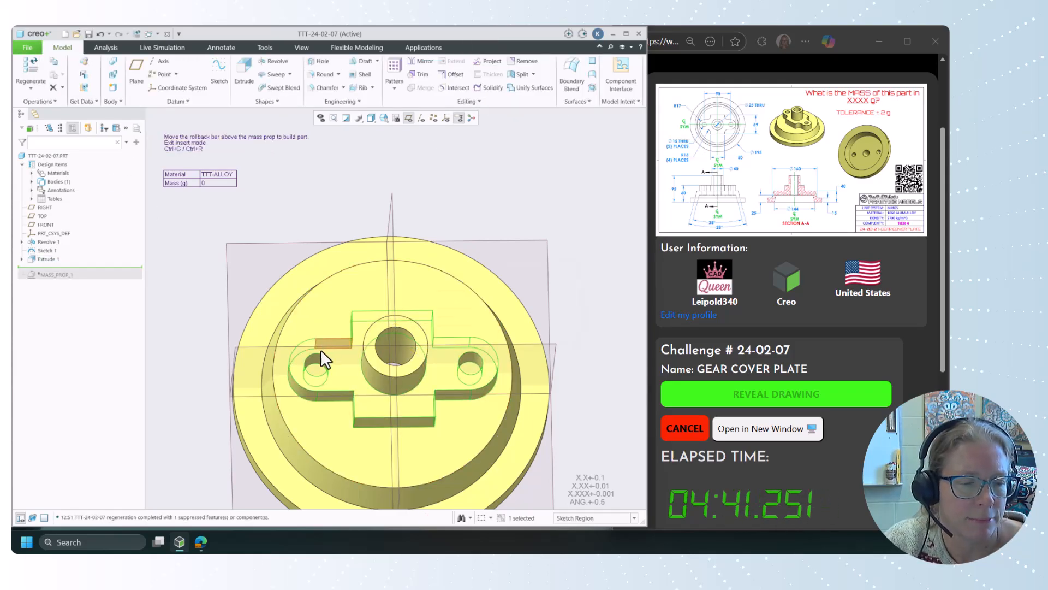
- Extrude the two circle regions in the racetrack ends as a Through All cut, directed down through the cover plate
left_click(317, 364)
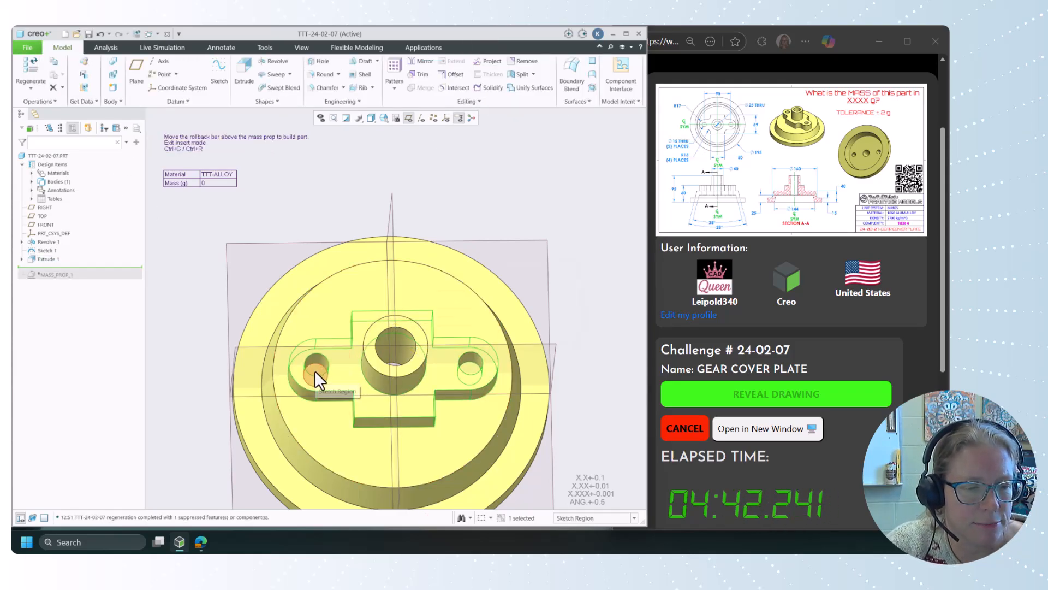
left_click(468, 370, "ctrl")
left_click(244, 65)
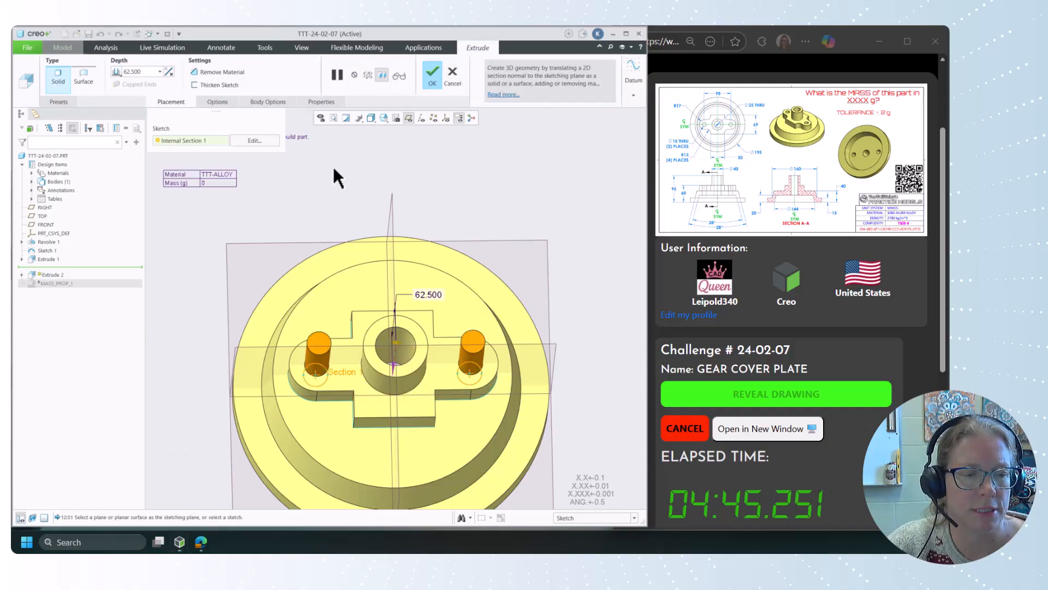
right_click(342, 257)
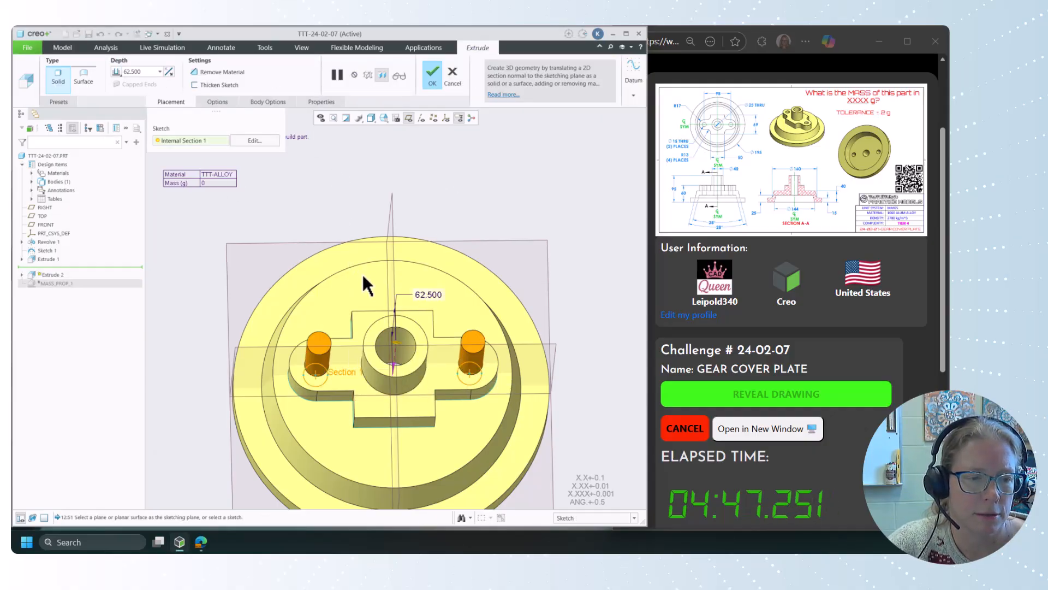
left_click(400, 358)
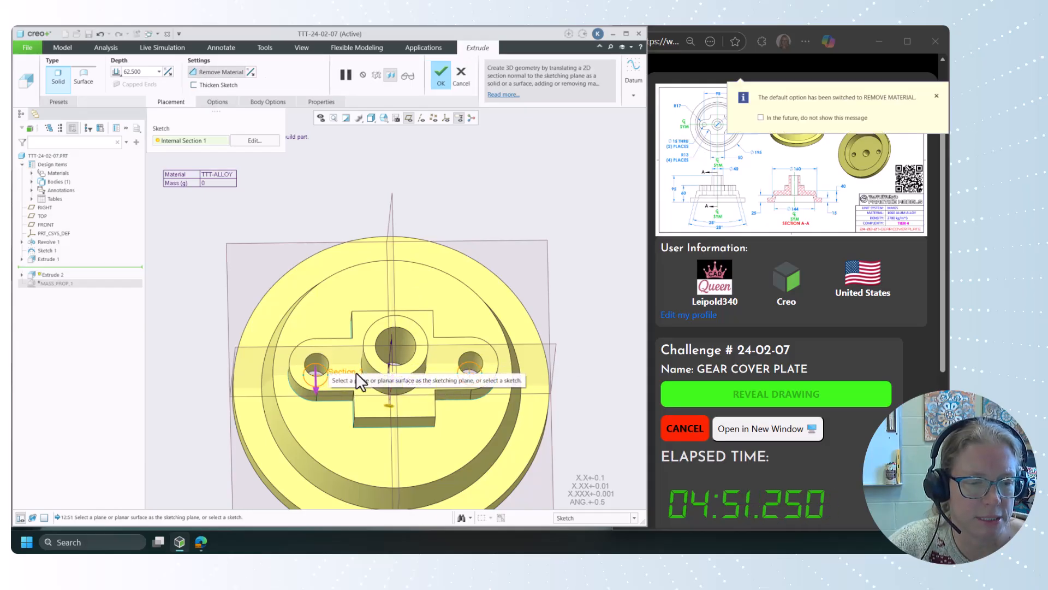
left_click(389, 407)
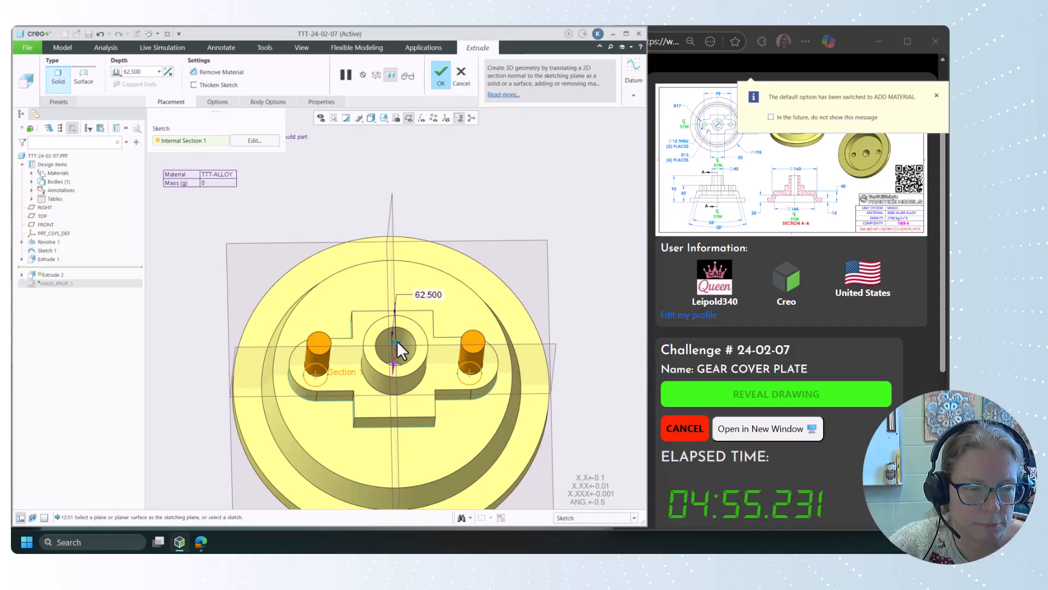
left_click(394, 366)
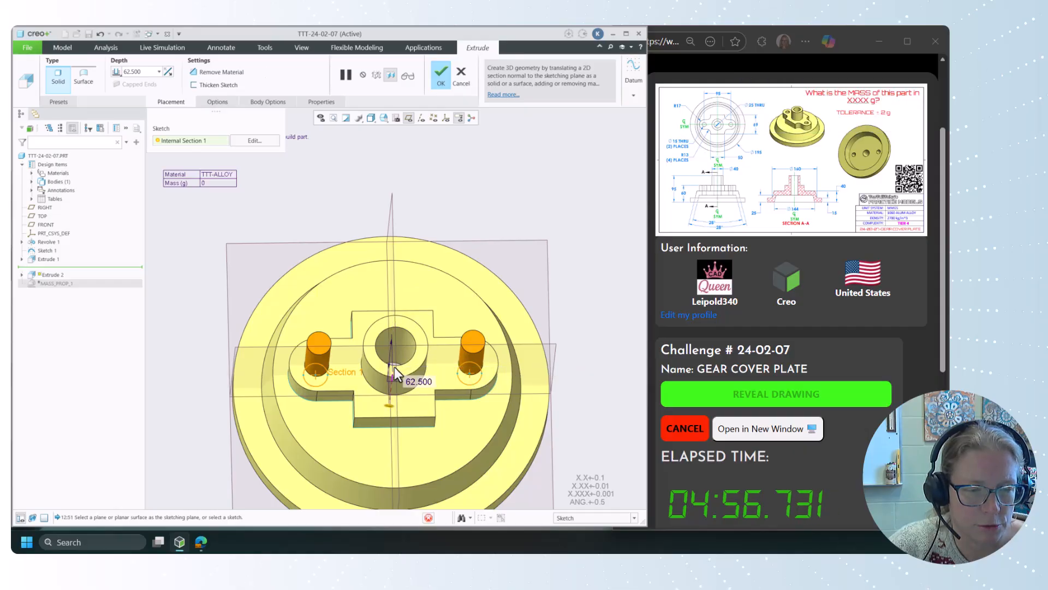
right_click(387, 405)
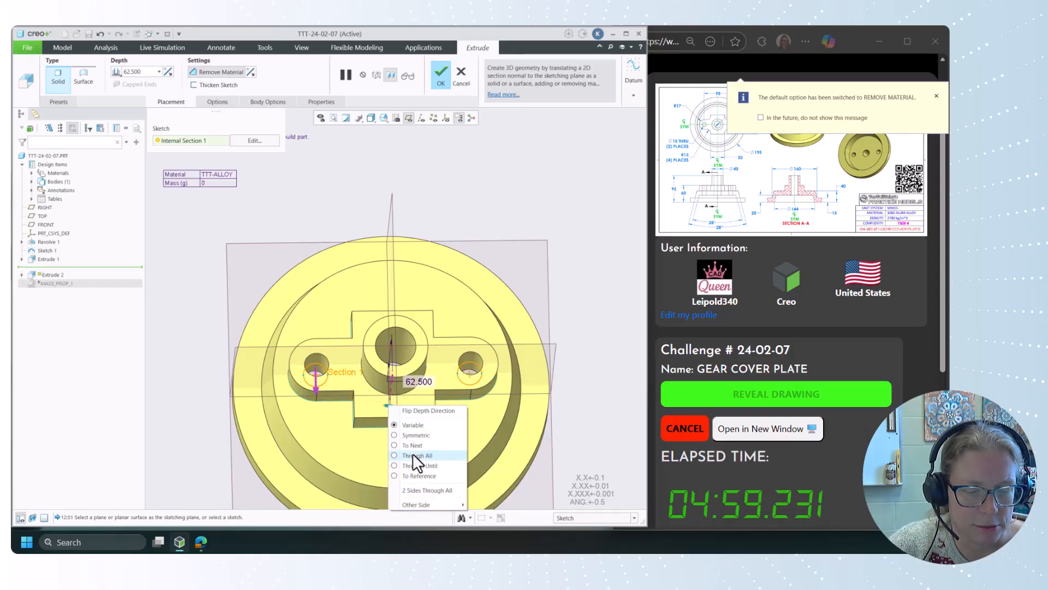
left_click(453, 455)
left_click(441, 68)
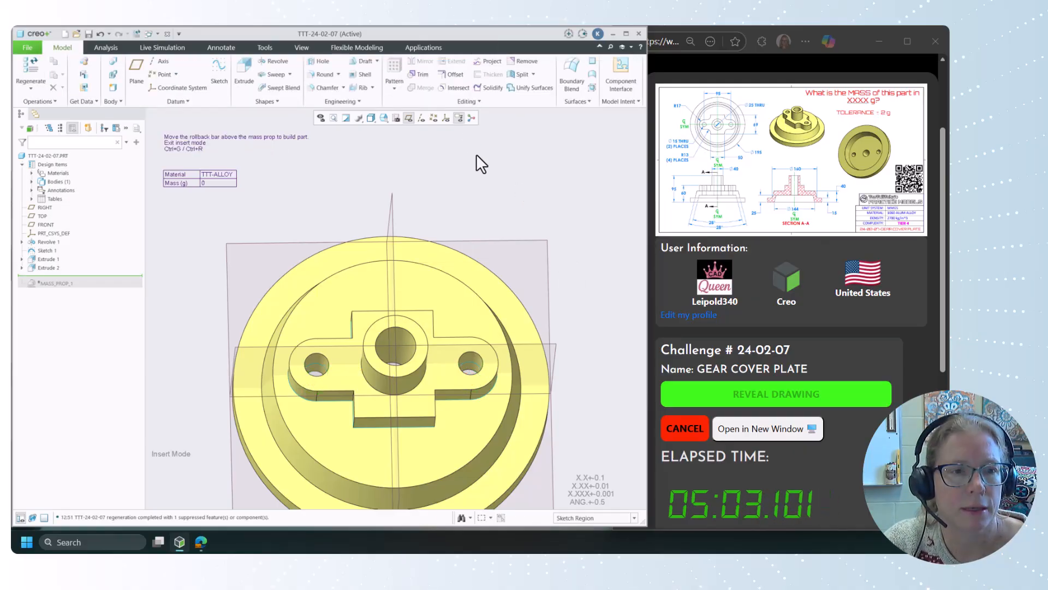
- Round the four inner vertical corners where the rectangle meets the racetrack boss with a 13 mm radius
key("ctrl+d")
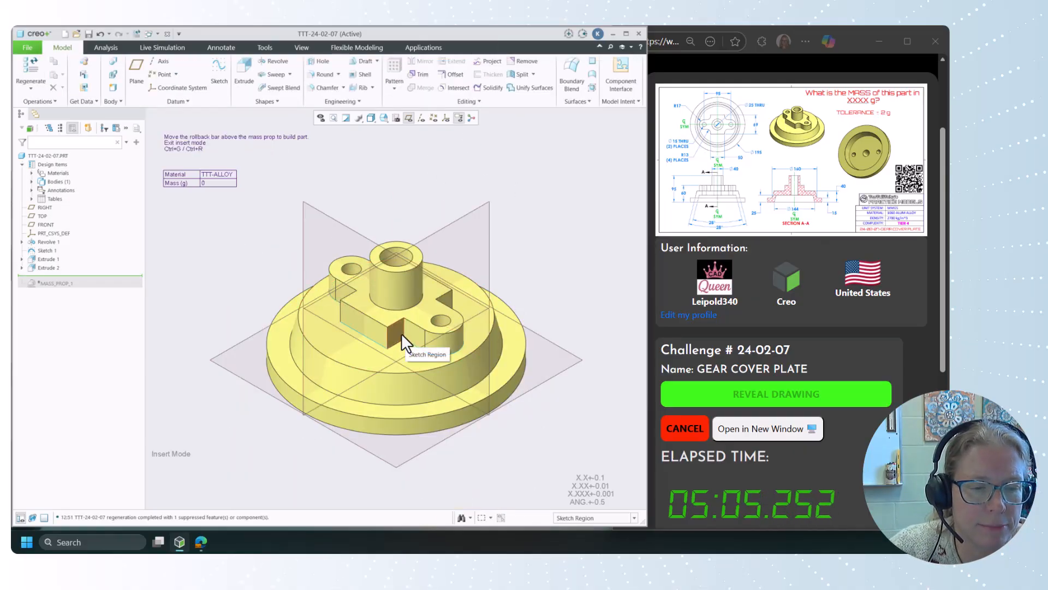
left_click(325, 75)
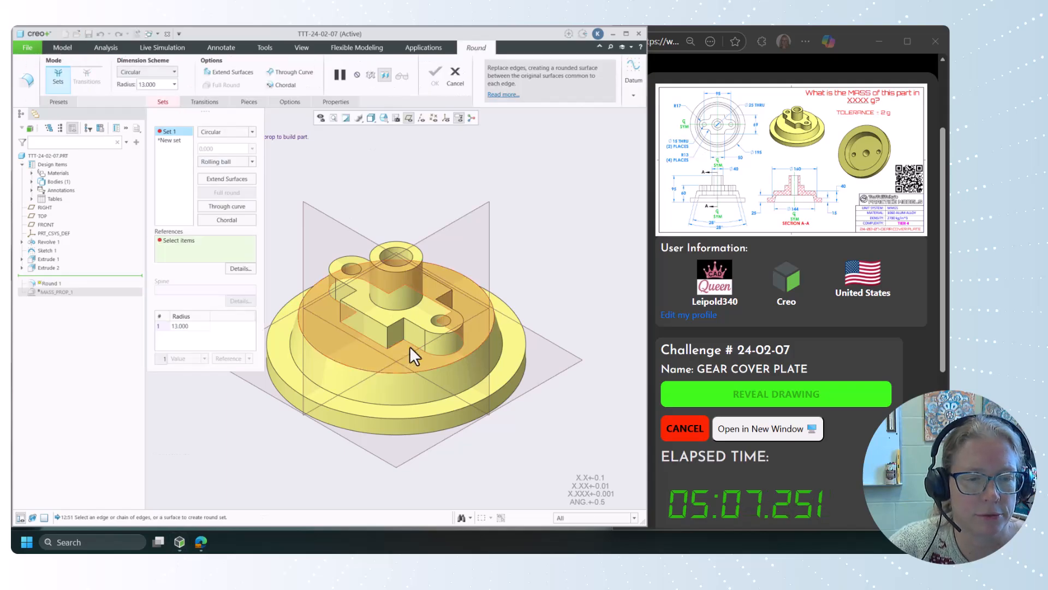
left_click(405, 334)
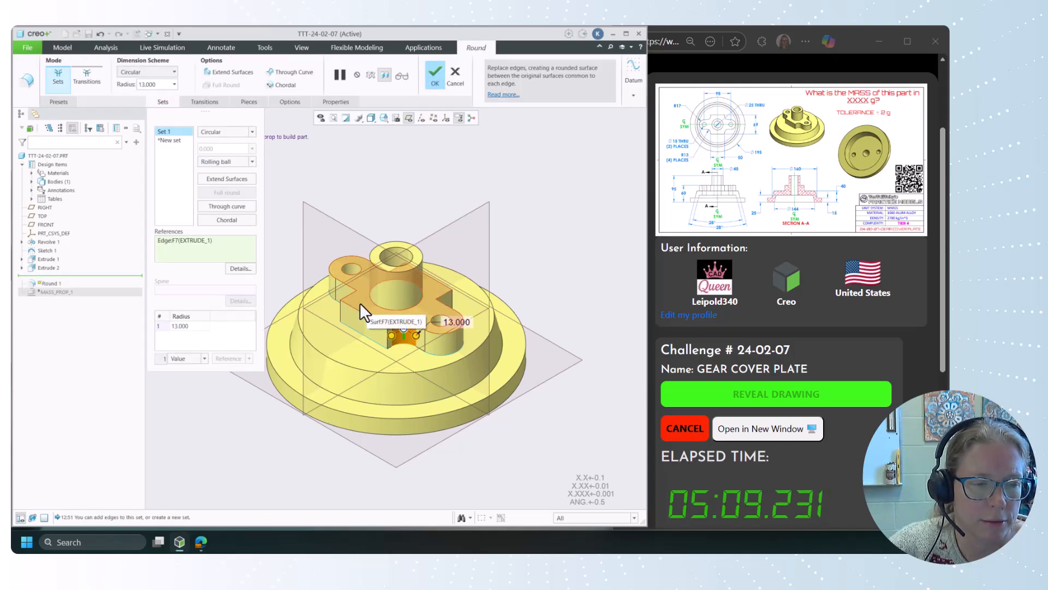
left_click(355, 296, "ctrl")
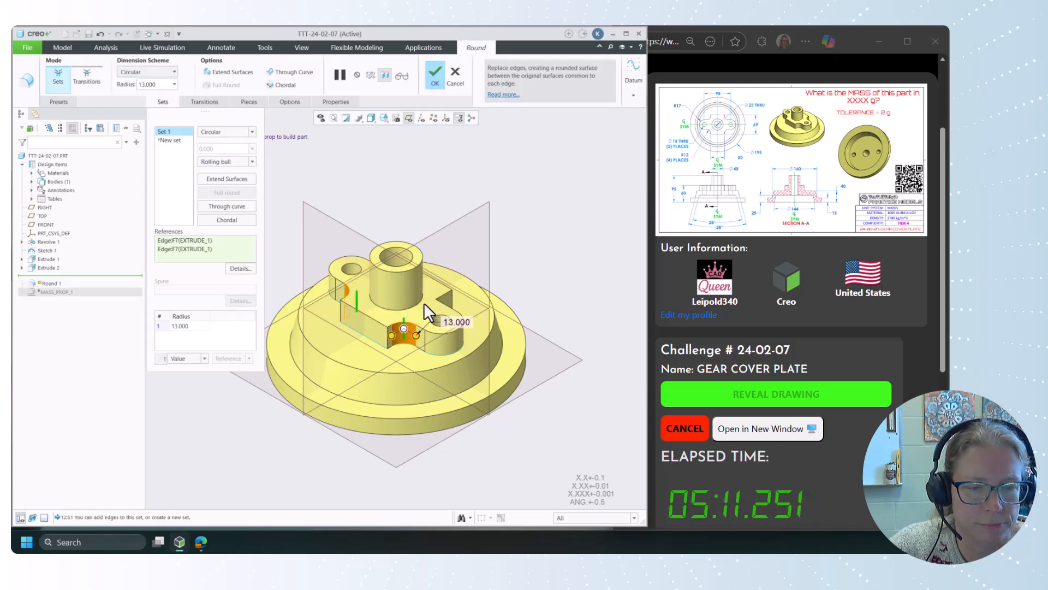
left_click(434, 304, "ctrl")
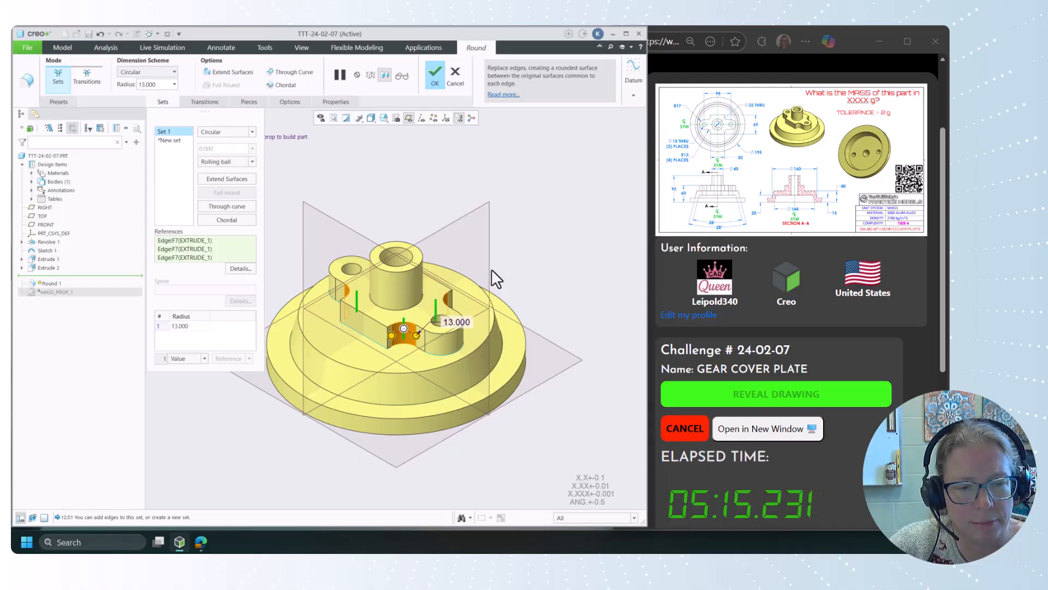
mouse_move(492, 272)
middle_mouse_down()
mouse_move(475, 269)
mouse_move(496, 252)
mouse_move(428, 272)
mouse_move(559, 250)
middle_mouse_up()
left_click(538, 253, "ctrl")
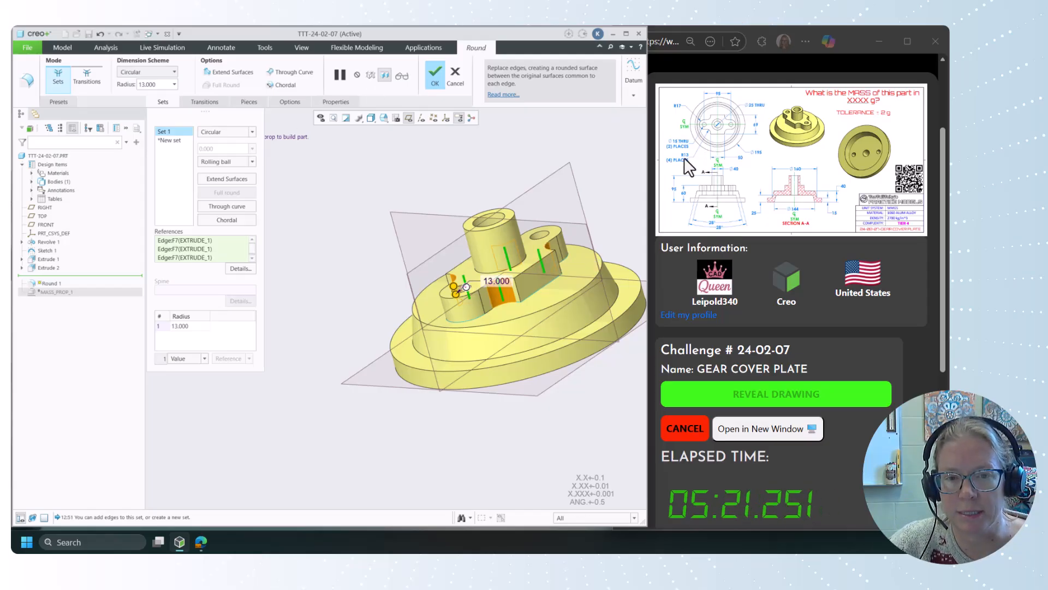
left_click(435, 73)
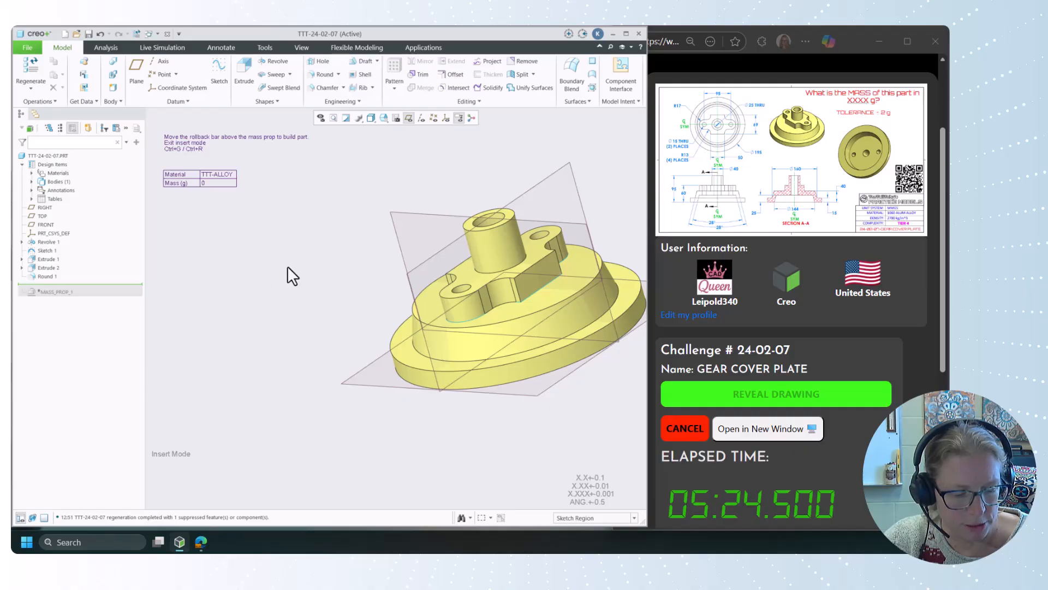
- Move the insertion point below the MASS_PROP_1 feature and regenerate the part to update its mass
key("ctrl+d")
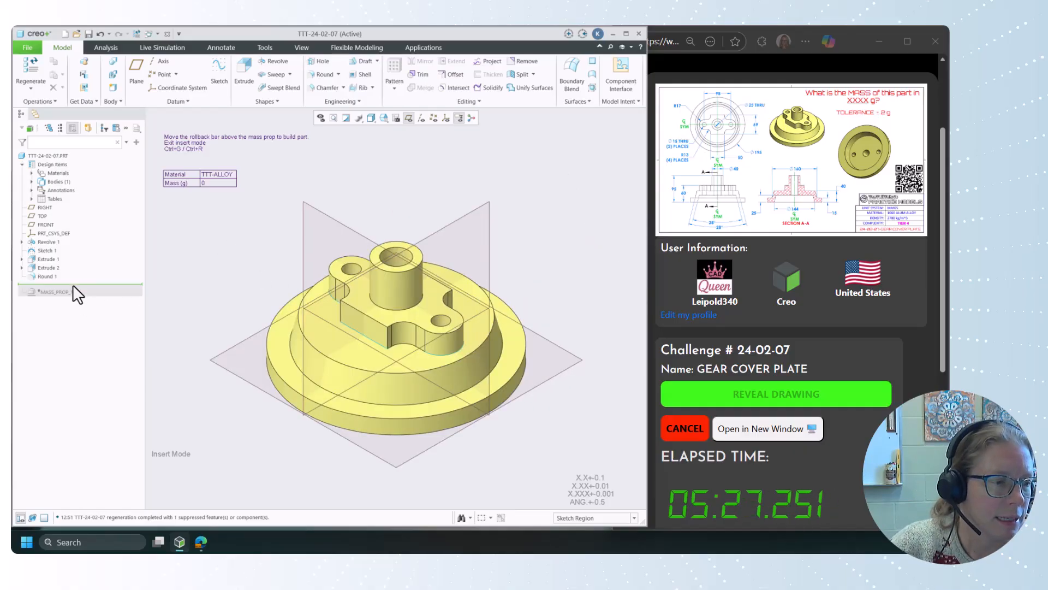
left_click_drag(73, 284, 73, 296)
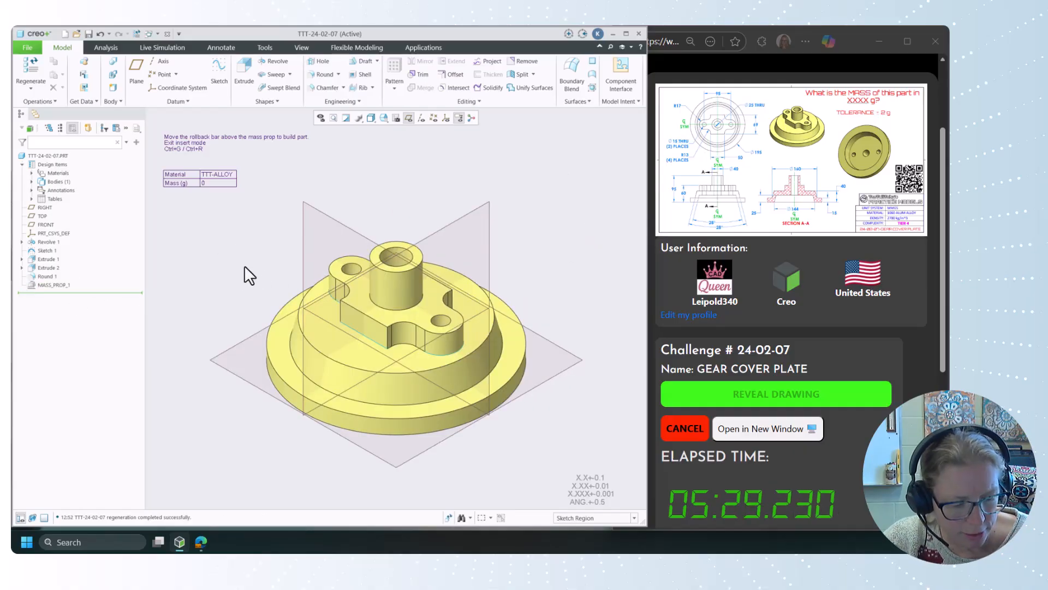
key("ctrl+g")
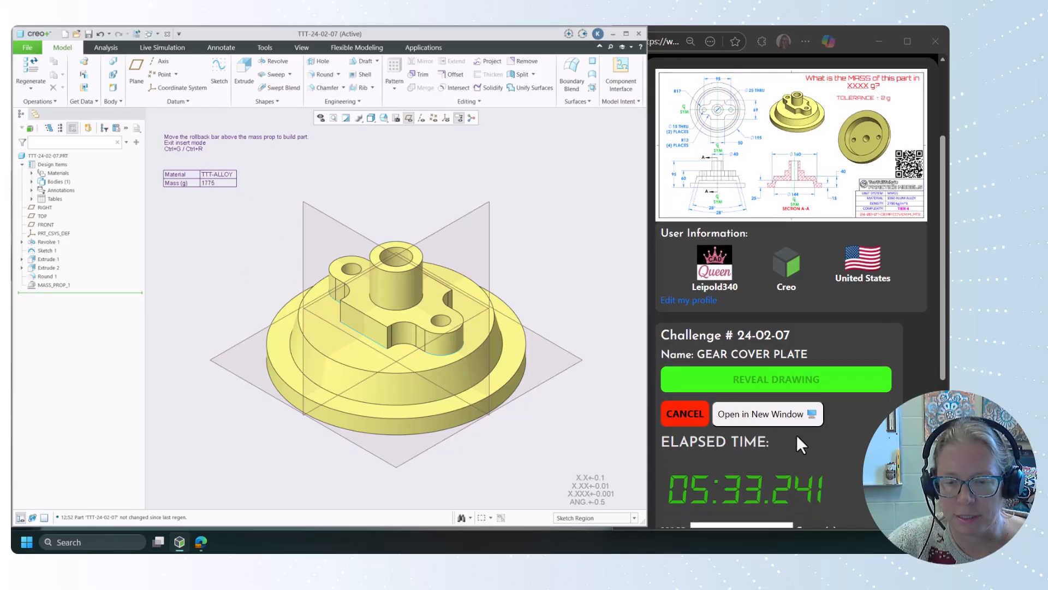
- Switch to the challenge page in the browser, enter a mass of 1775 grams and submit the answer
scroll(797, 437, "down", 1)
left_click(754, 486)
type("1775")
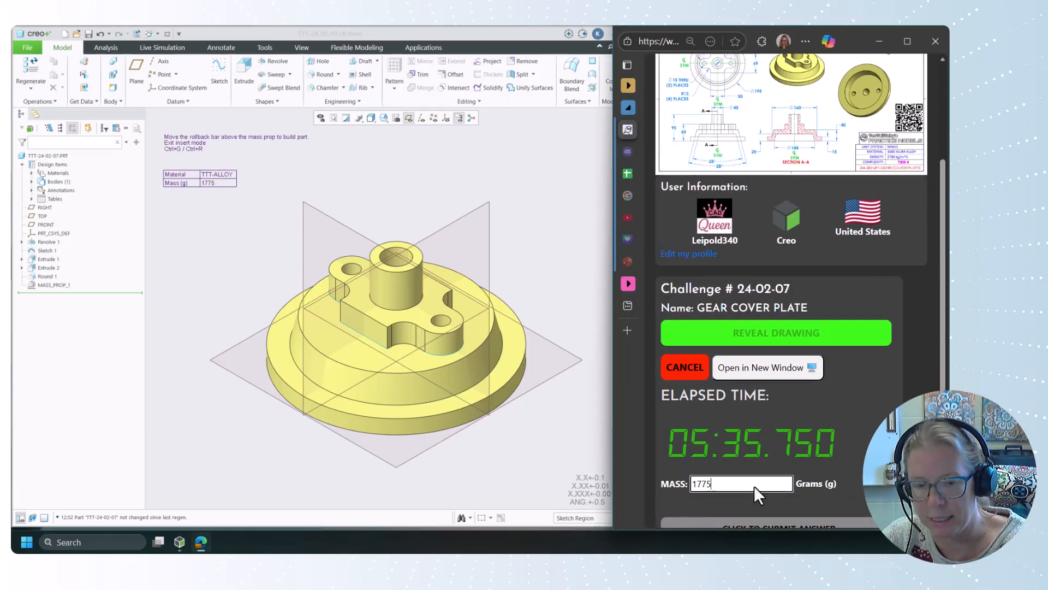
key("Return")
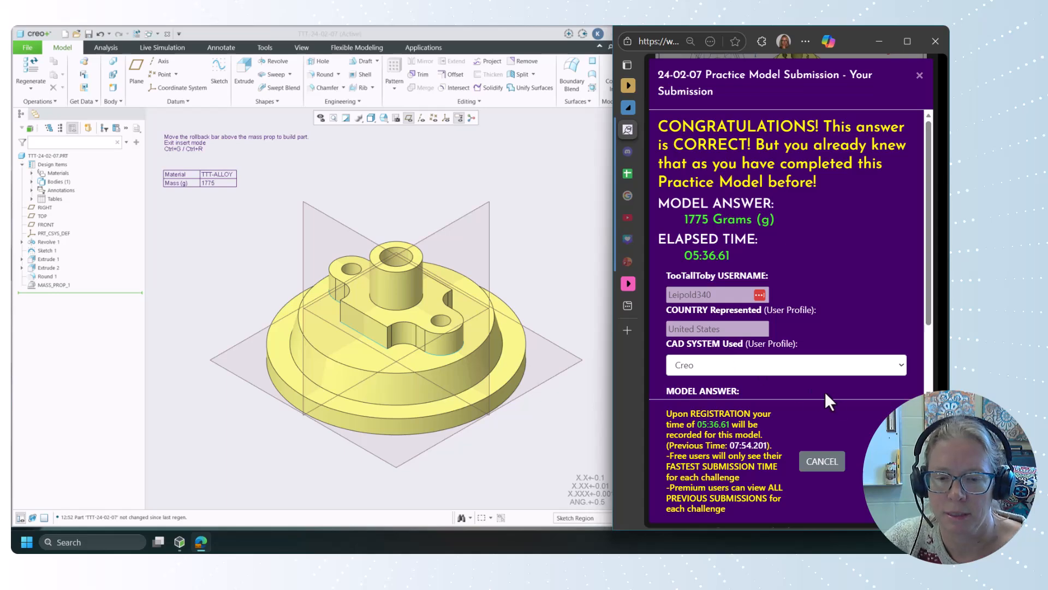